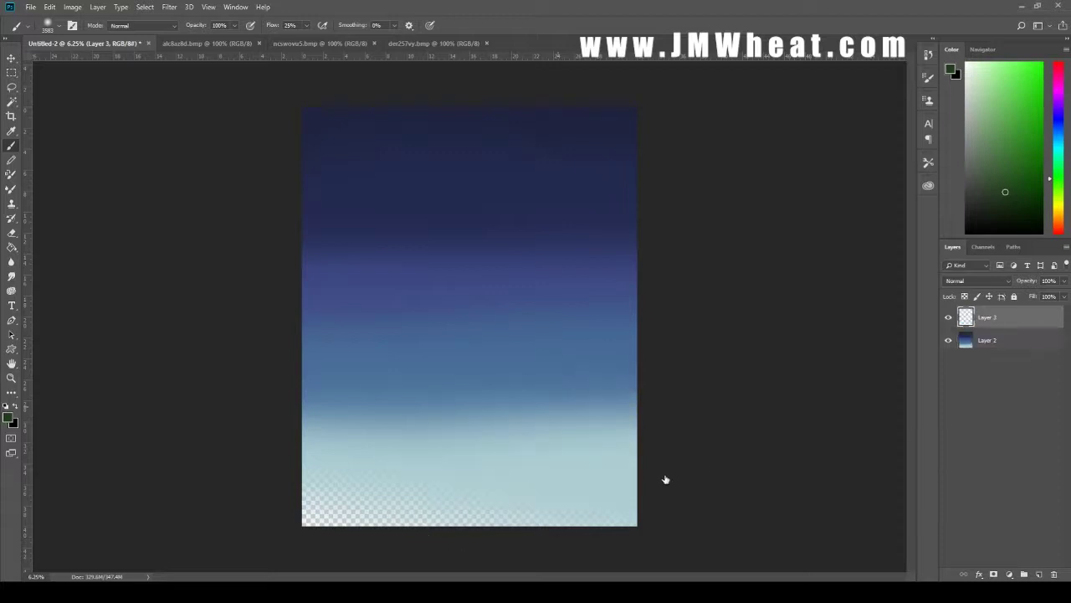
Paint a dark green hill across the lower right of the canvas
mouse_move(633, 413)
left_mouse_down()
mouse_move(292, 495)
mouse_move(588, 432)
mouse_move(368, 526)
mouse_move(598, 469)
mouse_move(545, 443)
left_mouse_up()
key("ctrl+z")
key("r")
key("b")
left_click_drag(636, 469, 366, 516)
Add a rocket-trail layer, reset colours, and draw a curved Pen path across the sky
key("ctrl+shift+alt+n")
On a new layer, paint a lighter green hill covering the lower left
left_click_drag(459, 448, 301, 469)
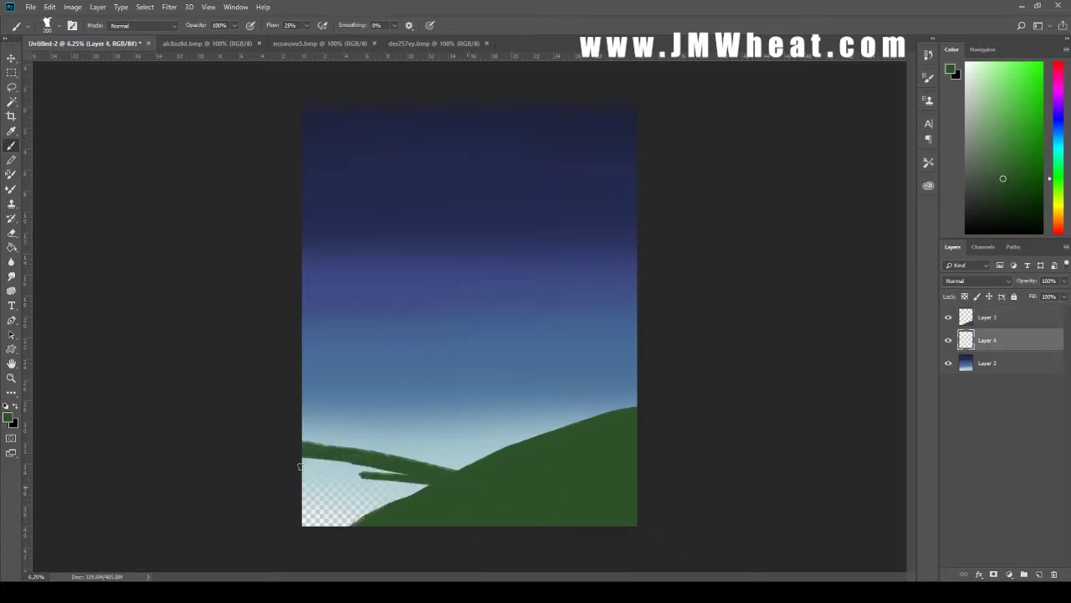
left_click_drag(432, 460, 301, 493)
mouse_move(461, 444)
left_mouse_down()
mouse_move(289, 512)
mouse_move(474, 461)
left_mouse_up()
key("ctrl+shift+alt+n")
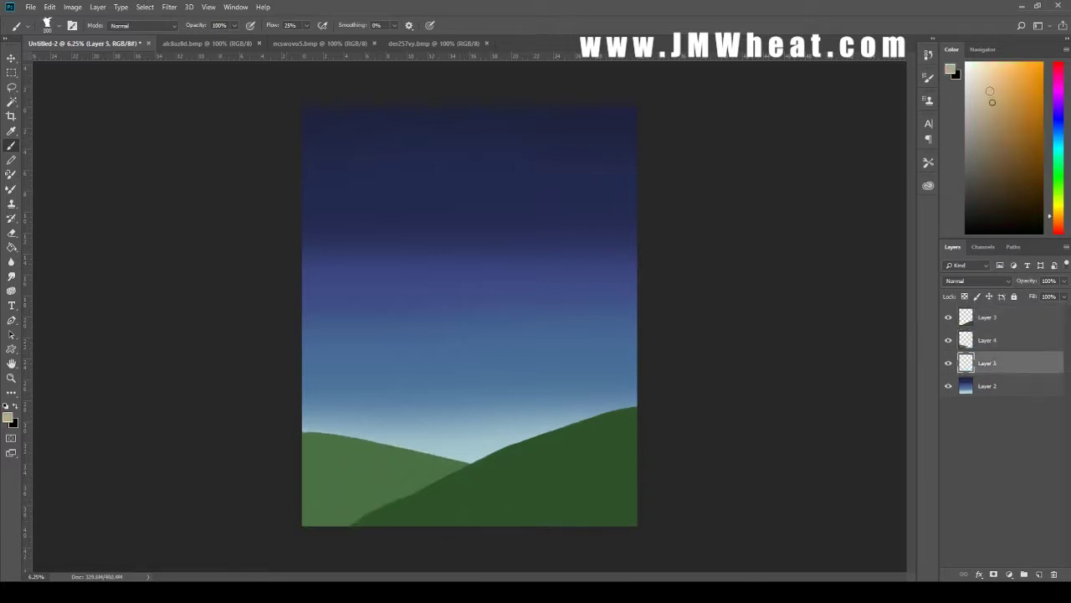
key("d")
key("x")
key("p")
left_click_drag(569, 444, 569, 466)
left_click(400, 191)
Reshape the path into a tall arc and stroke it with the white brush
left_click_drag(401, 195, 350, 198)
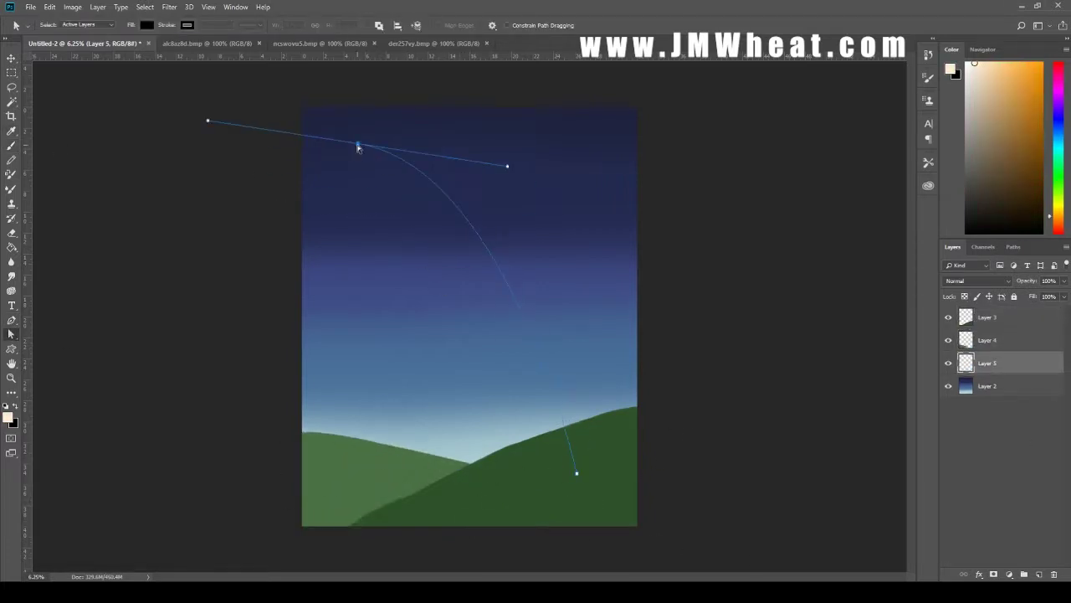
key("Return")
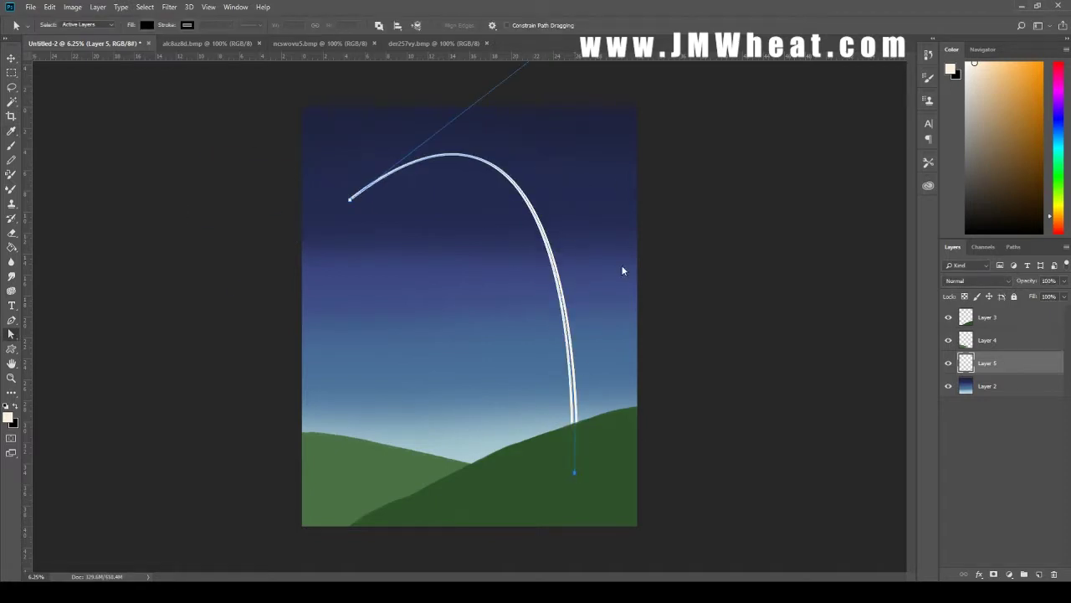
key("ctrl+shift+alt+n")
Erase the trail's left end into a thin tapered tip
key("d")
key("b")
left_click_drag(546, 428, 562, 456)
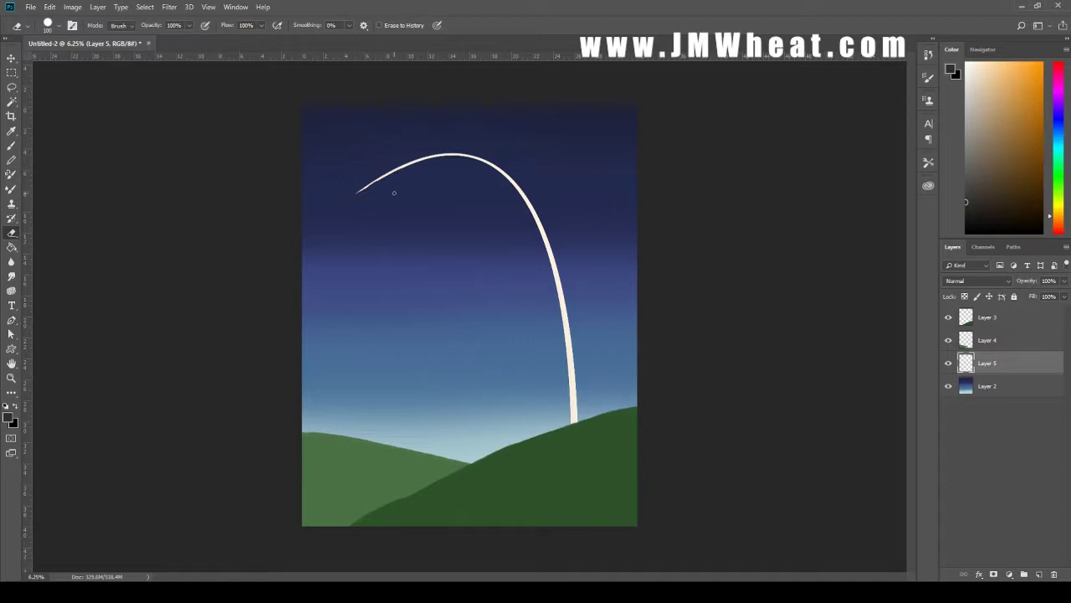
mouse_move(365, 208)
left_mouse_down()
mouse_move(418, 173)
mouse_move(409, 150)
left_mouse_up()
key("b")
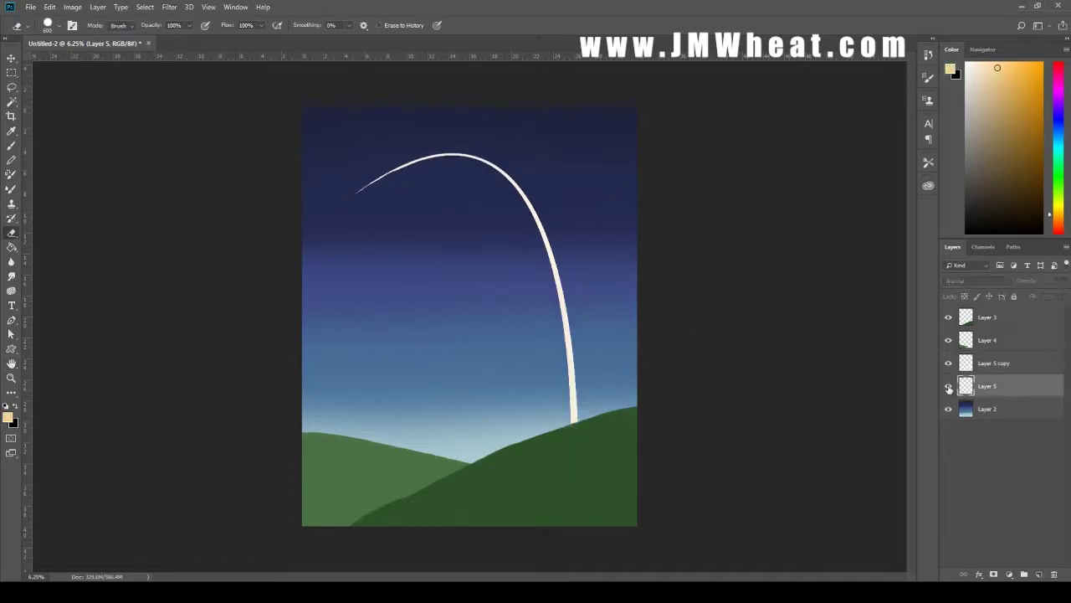
Clear the selection and add a new top layer for the clouds
key("ctrl+d")
key("h")
key("alt+bracketright")
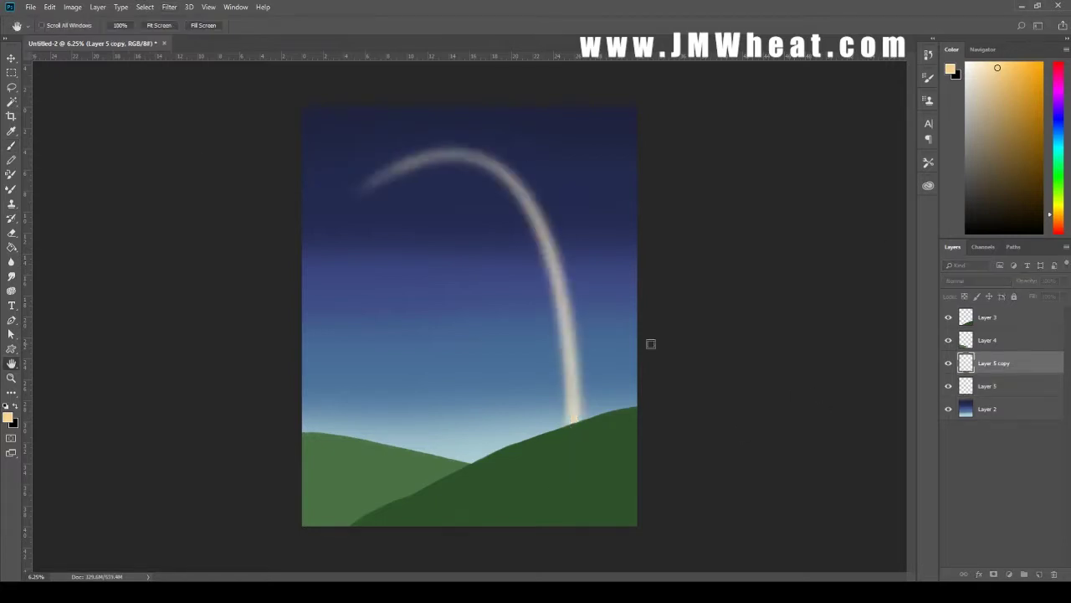
key("b")
key("ctrl+shift+alt+n")
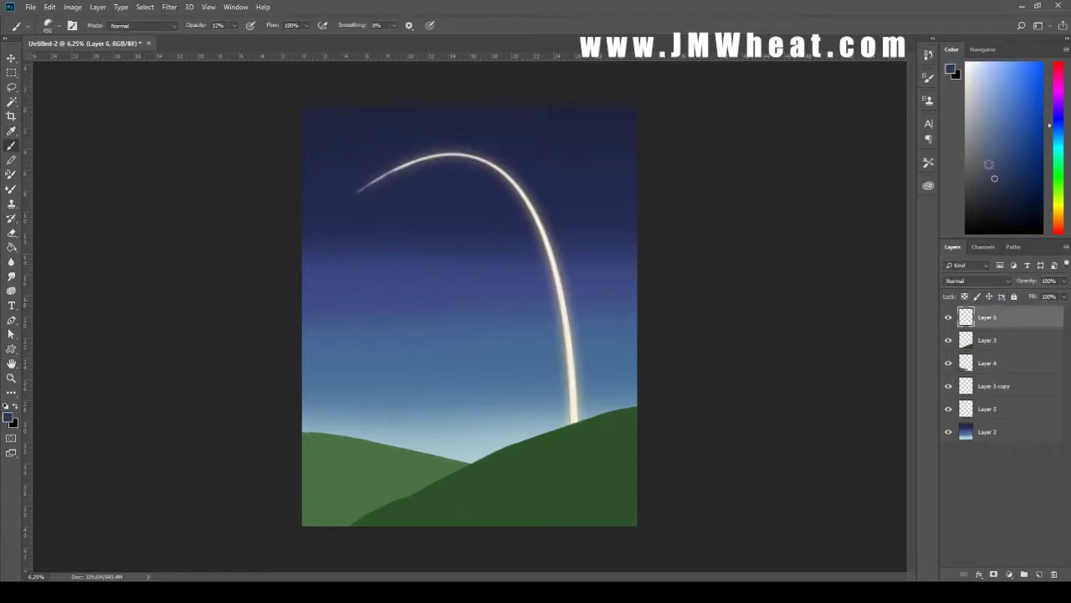
Paint dark clouds over and below the trail at 86% brush opacity
left_click_drag(577, 372, 523, 383)
key("8")
key("6")
left_click_drag(564, 277, 584, 289)
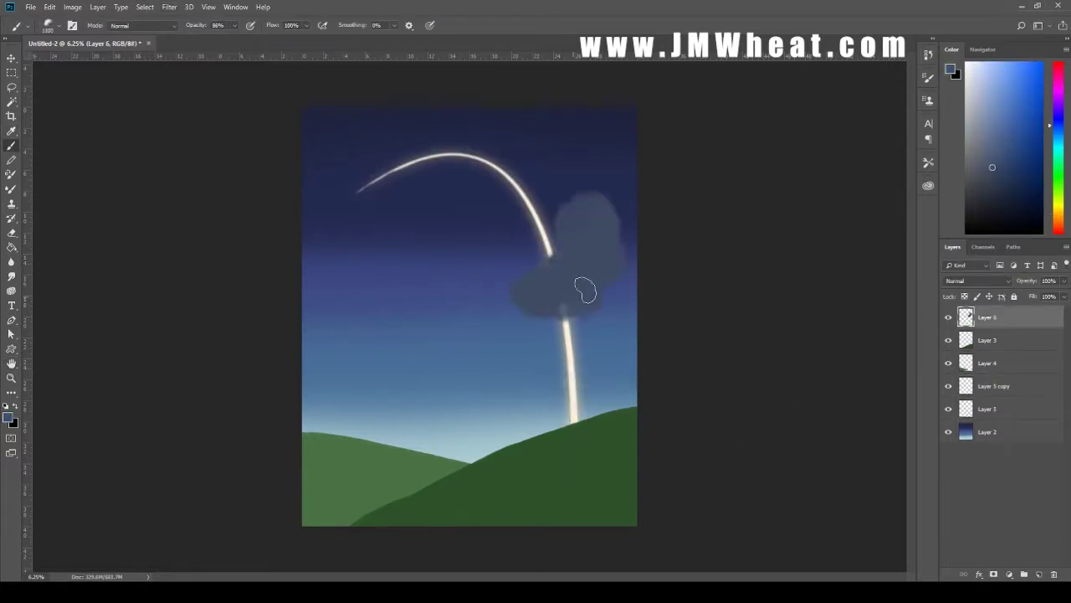
left_click_drag(626, 385, 431, 387)
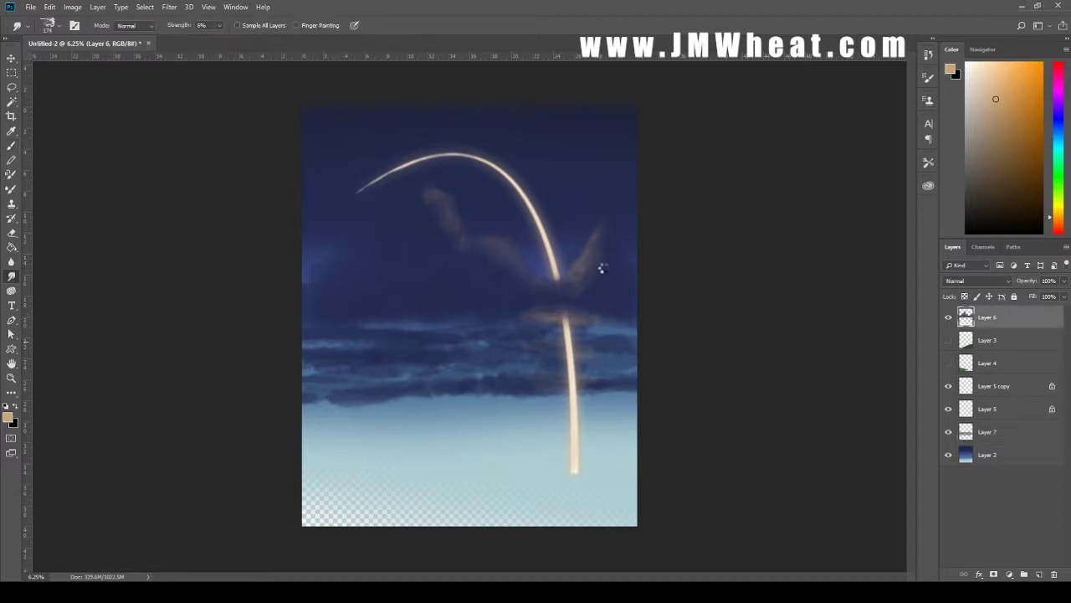
Smudge the Layer 7 clouds near the trail's base, then return to the top cloud layer
left_click(994, 431)
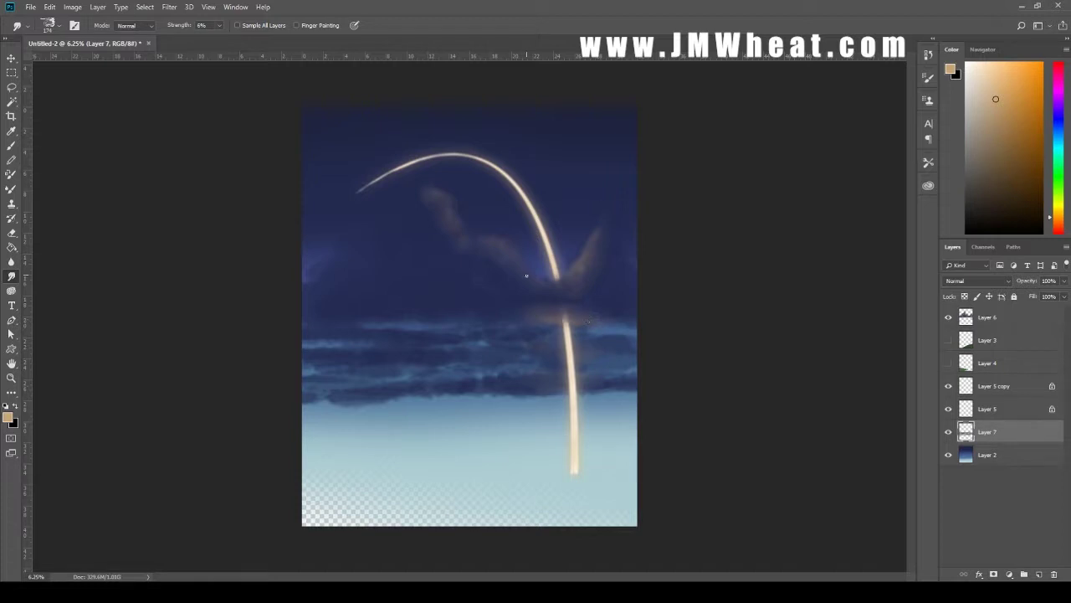
left_click_drag(390, 310, 507, 306)
key("alt+period")
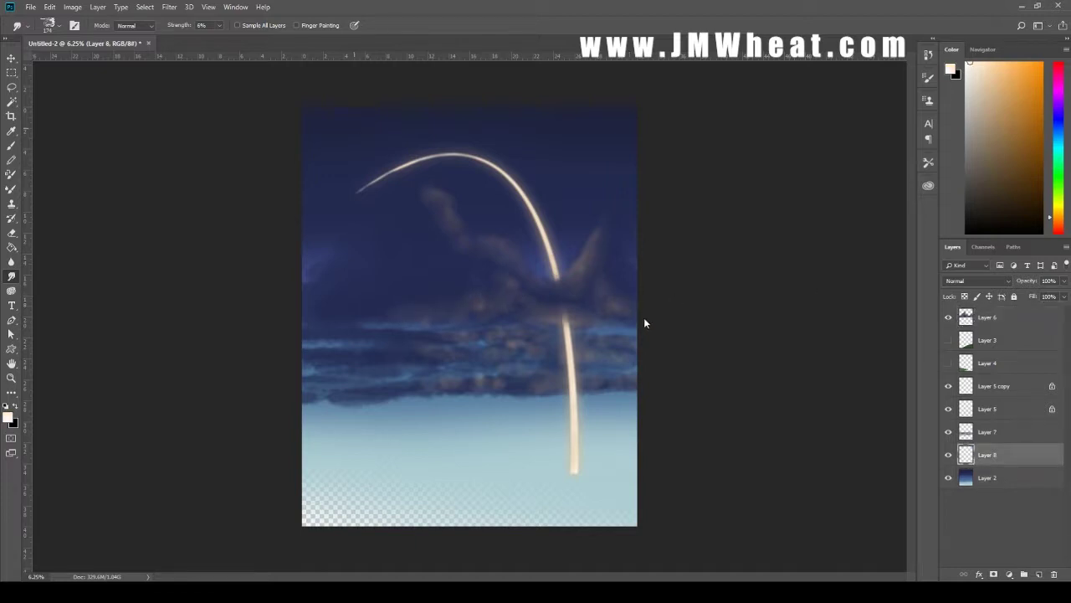
key("b")
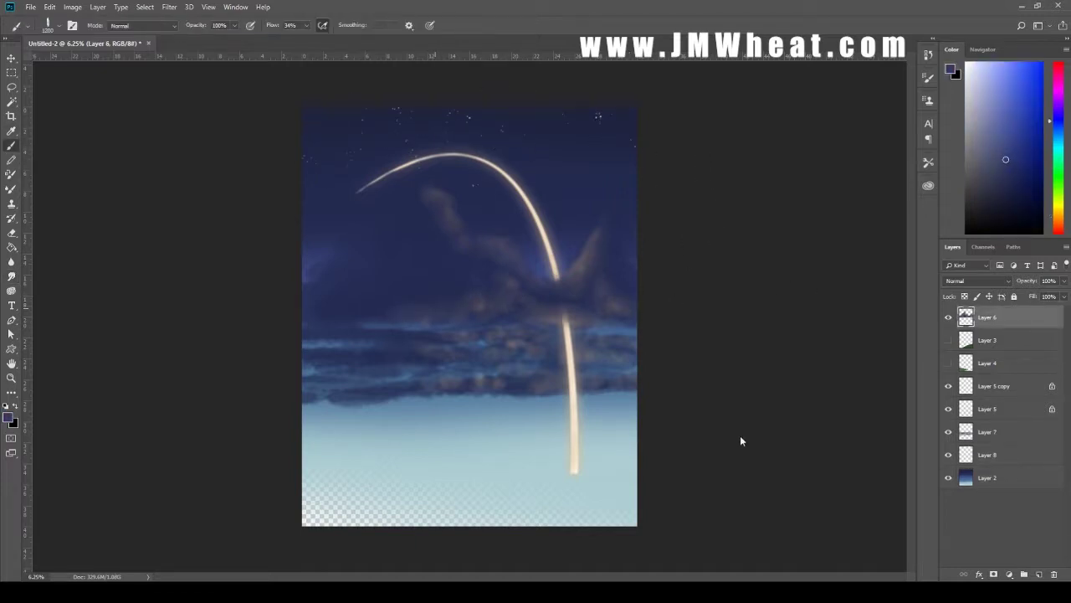
Paint darker strokes along the horizon band on Layer 7 and smudge them
left_click(418, 398, "ctrl")
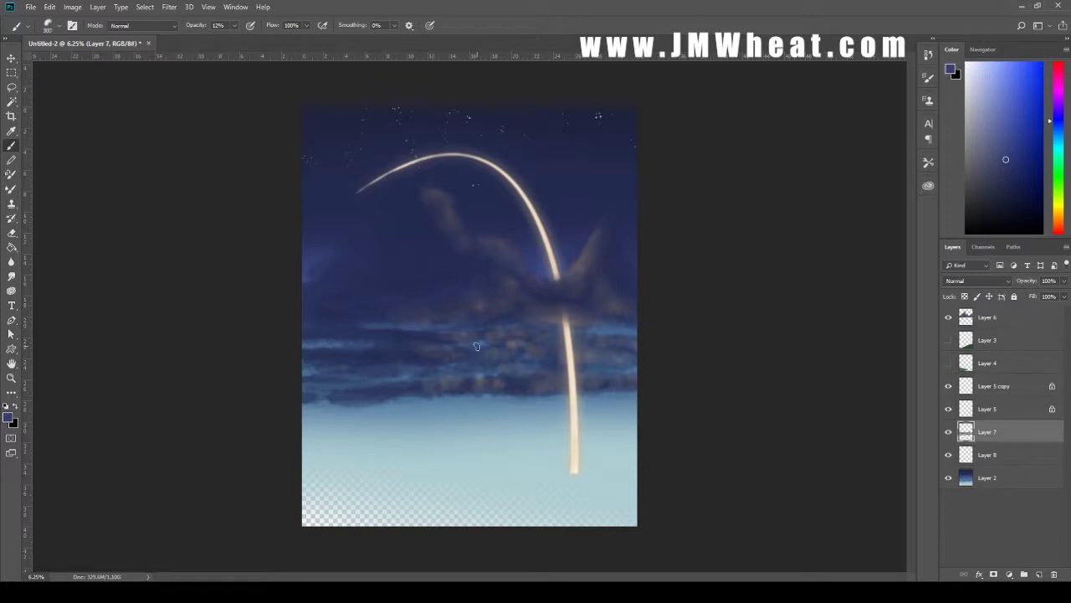
left_click_drag(310, 410, 636, 414)
key("r")
scroll(617, 443, "up", 1)
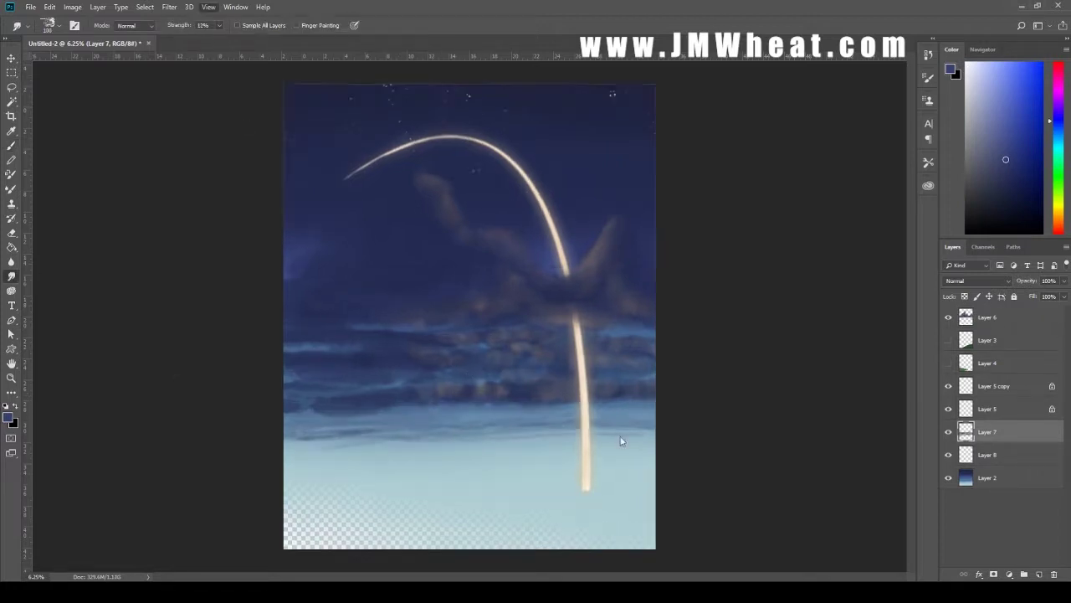
Sample the trail's peach glow and paint smudged rim light along the cloud edges
key("i")
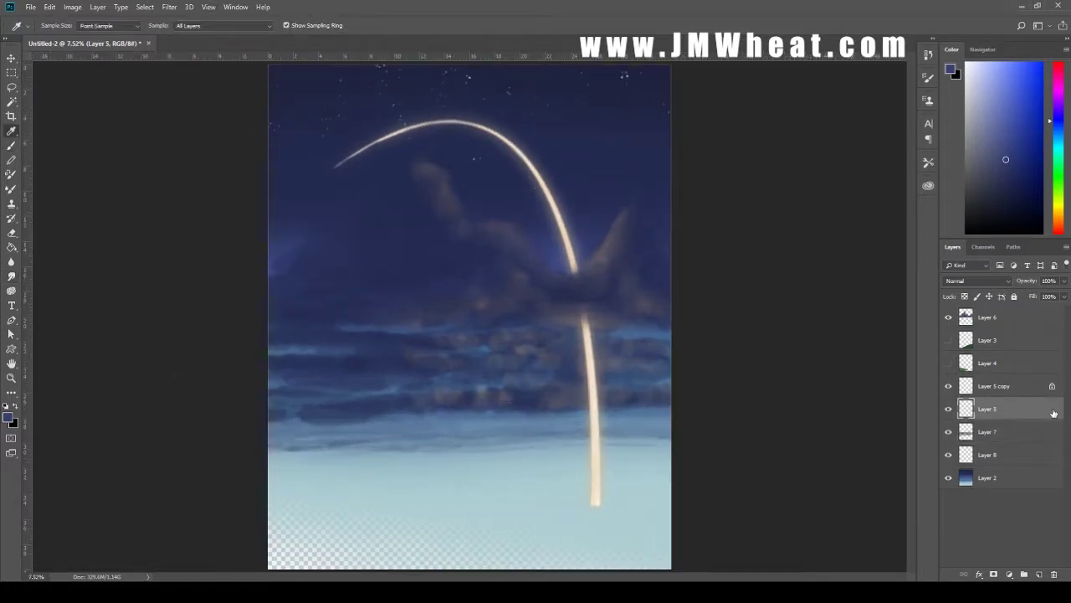
left_click(619, 215)
key("b")
left_click(619, 215, "ctrl")
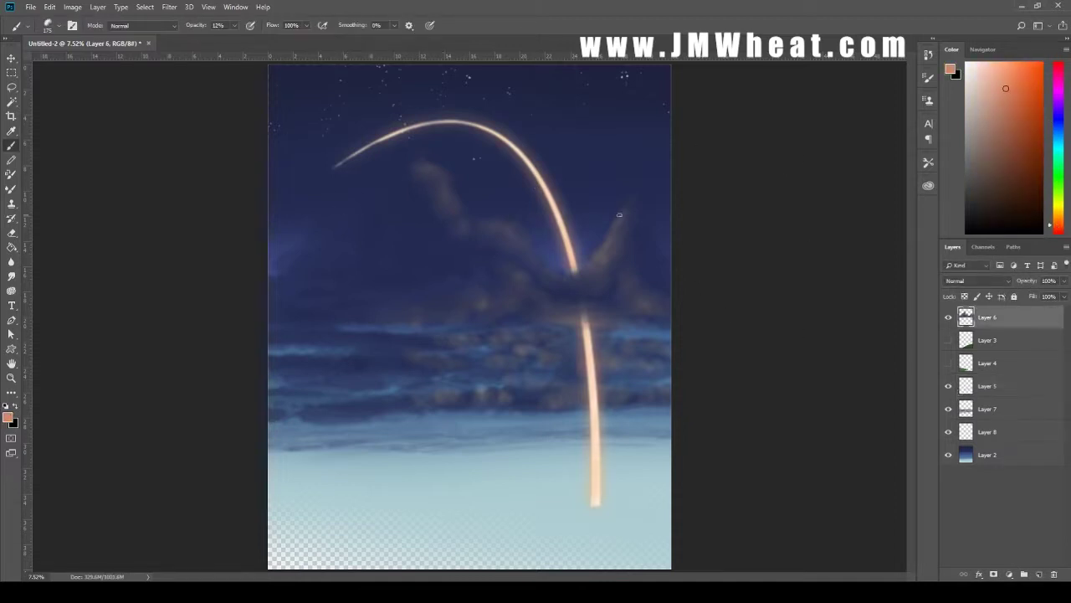
key("r")
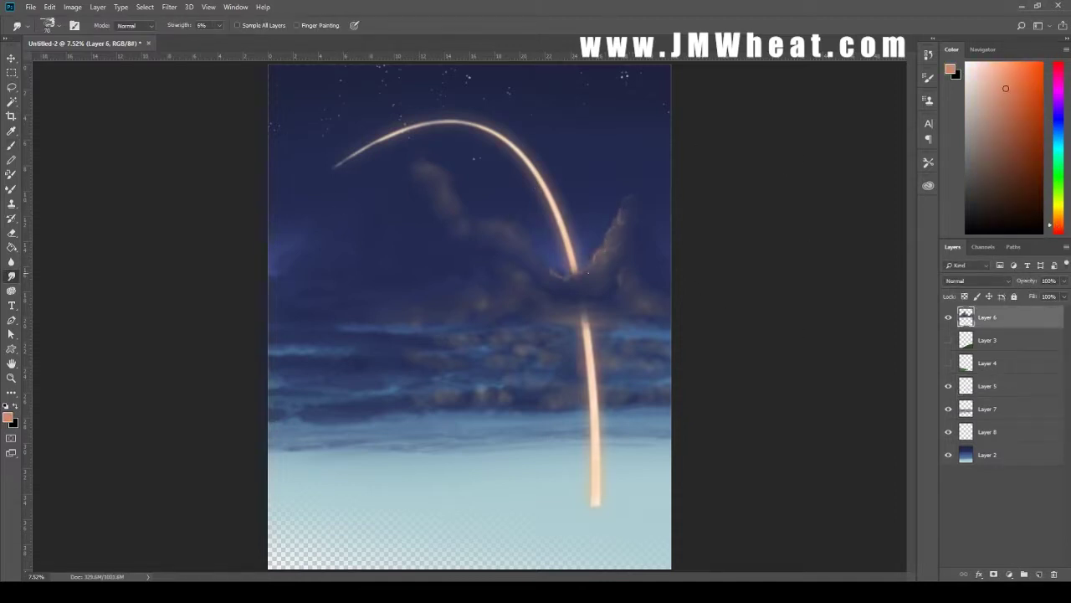
key("b")
mouse_move(414, 150)
left_mouse_down()
mouse_move(469, 224)
mouse_move(525, 234)
left_mouse_up()
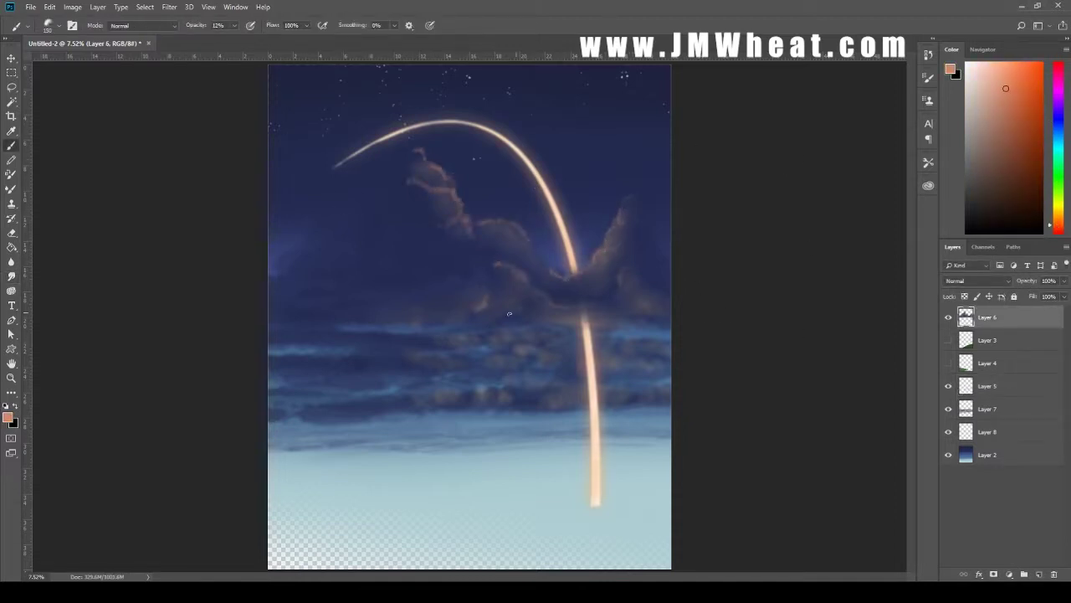
left_click_drag(493, 268, 586, 322)
key("r")
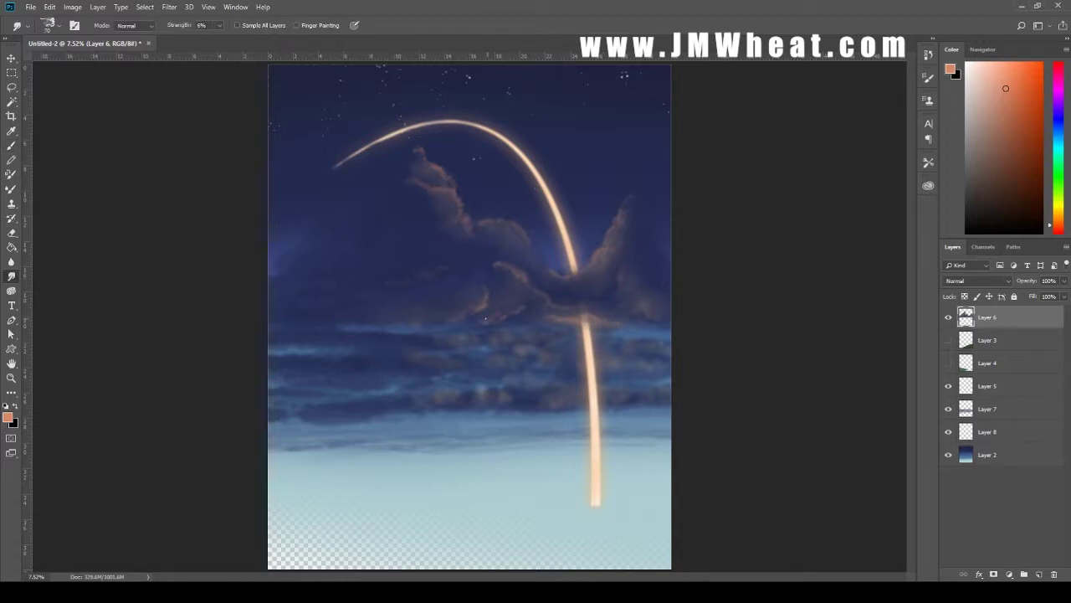
key("b")
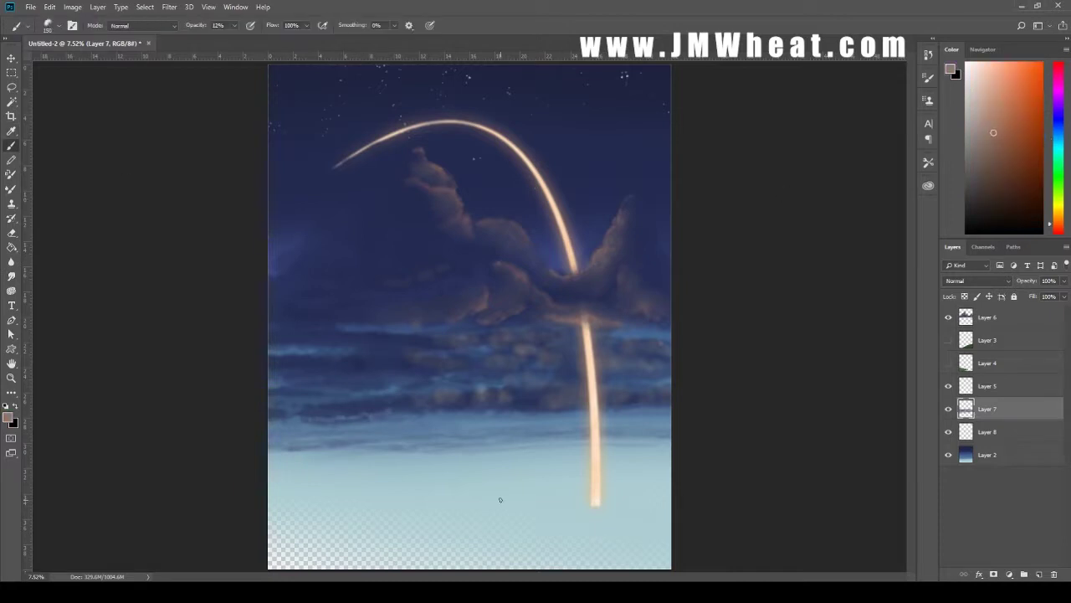
Brush dark navy streaks across the lower sky on Layer 7 and remove the hidden hill layers
left_click_drag(277, 481, 569, 483)
mouse_move(490, 468)
left_mouse_down()
mouse_move(608, 447)
mouse_move(318, 469)
mouse_move(576, 457)
mouse_move(335, 452)
left_mouse_up()
left_click(428, 316, "alt")
left_click(988, 409)
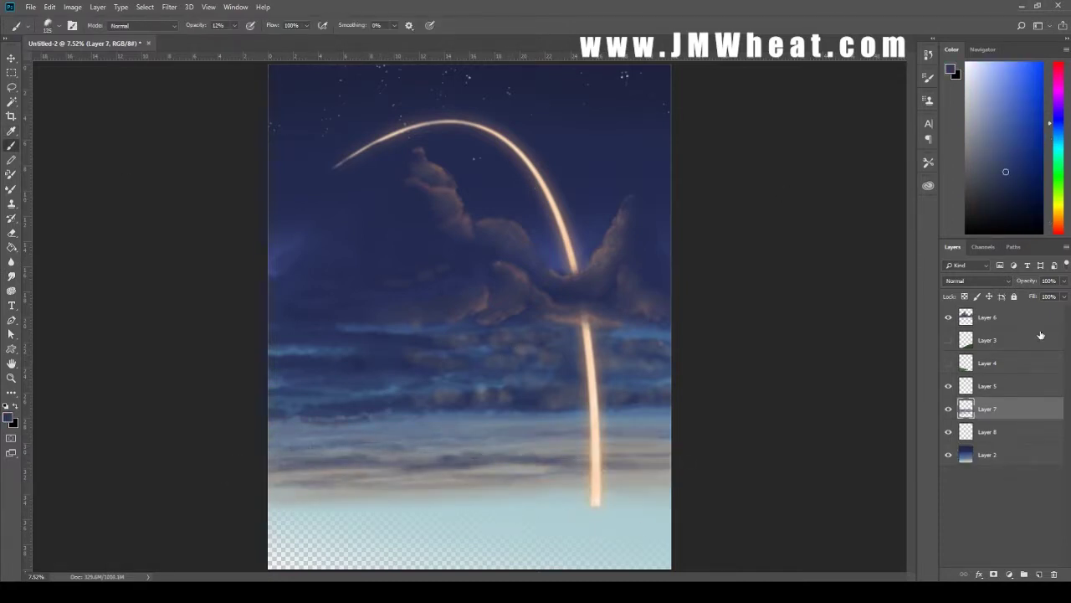
key("i")
key("b")
left_click_drag(669, 492, 502, 509)
On a new layer, fill the bottom of the canvas with an opaque dark hill silhouette
key("ctrl+z")
key("ctrl+shift+alt+n")
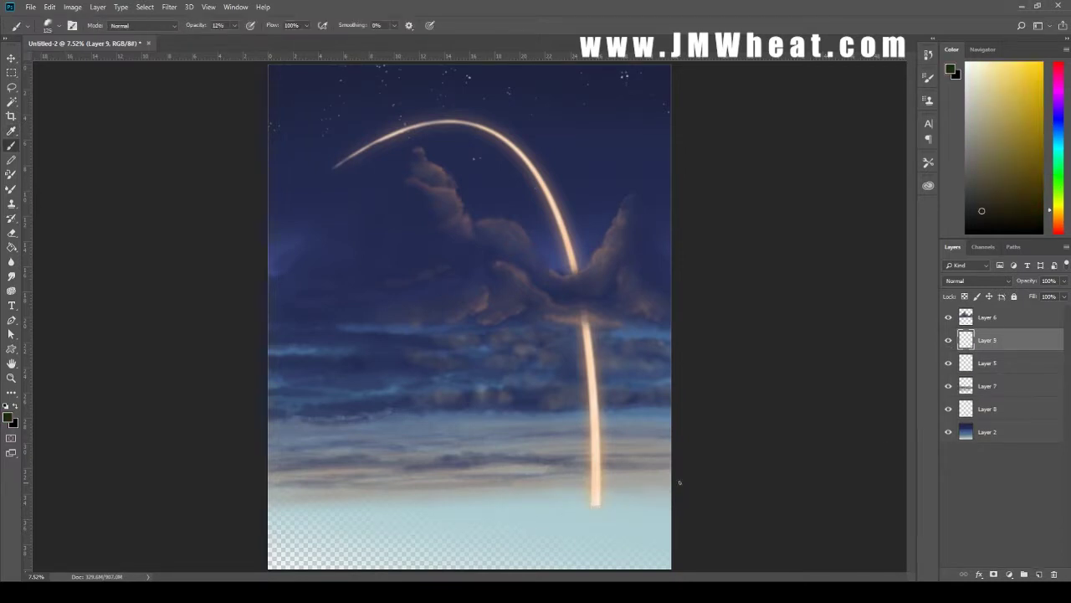
left_click_drag(669, 492, 494, 507)
left_click_drag(620, 500, 393, 520)
key("0")
left_click_drag(669, 490, 276, 532)
mouse_move(669, 502)
left_mouse_down()
mouse_move(494, 531)
mouse_move(578, 548)
left_mouse_up()
mouse_move(670, 493)
left_mouse_down()
mouse_move(557, 527)
mouse_move(276, 544)
left_mouse_up()
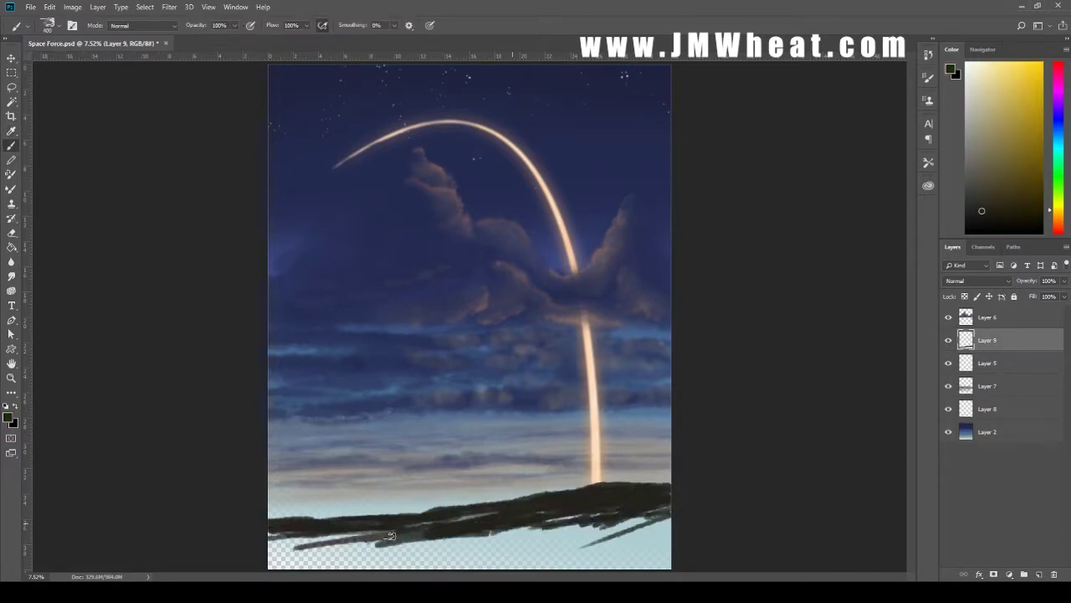
key("bracketright")
key("bracketright")
key("bracketright")
left_click_drag(670, 515, 272, 560)
left_click_drag(670, 536, 318, 530)
left_click_drag(669, 554, 352, 565)
Paint a tan dirt road across the hill and trim its edges with the ground colour
left_click(994, 177)
key("bracketleft")
key("bracketleft")
key("bracketleft")
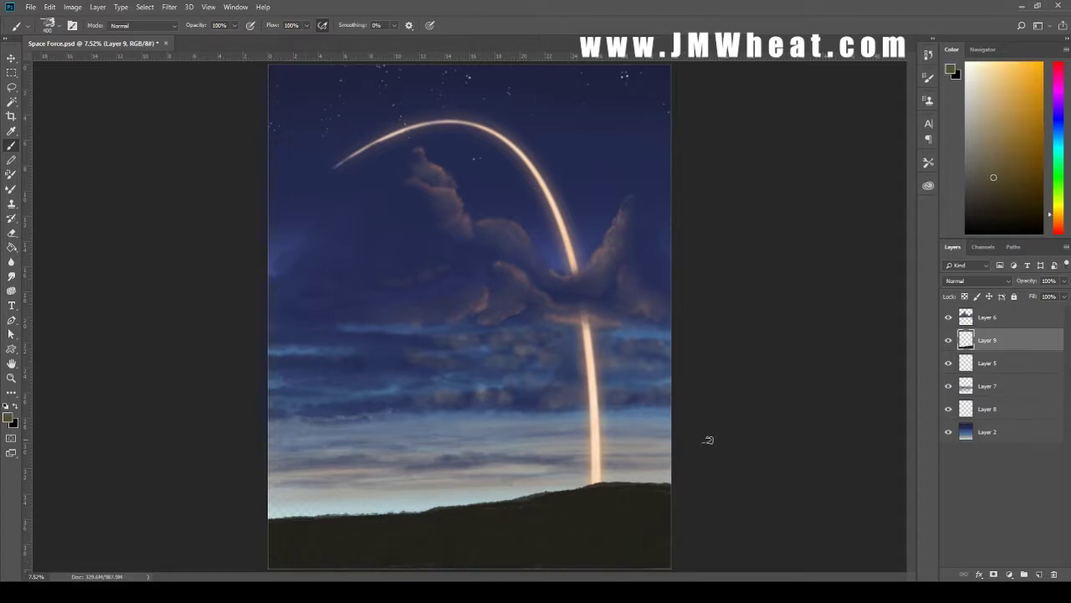
mouse_move(415, 513)
left_mouse_down()
mouse_move(468, 562)
mouse_move(669, 566)
left_mouse_up()
left_click(425, 512, "alt")
left_click_drag(427, 515, 644, 556)
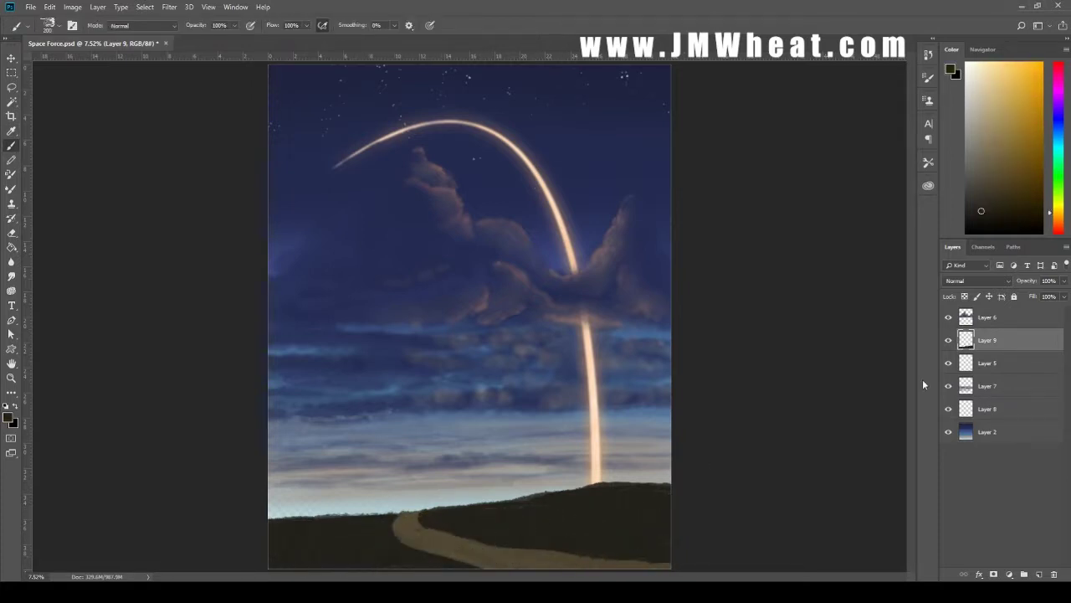
left_click(965, 295)
left_click_drag(393, 512, 482, 544)
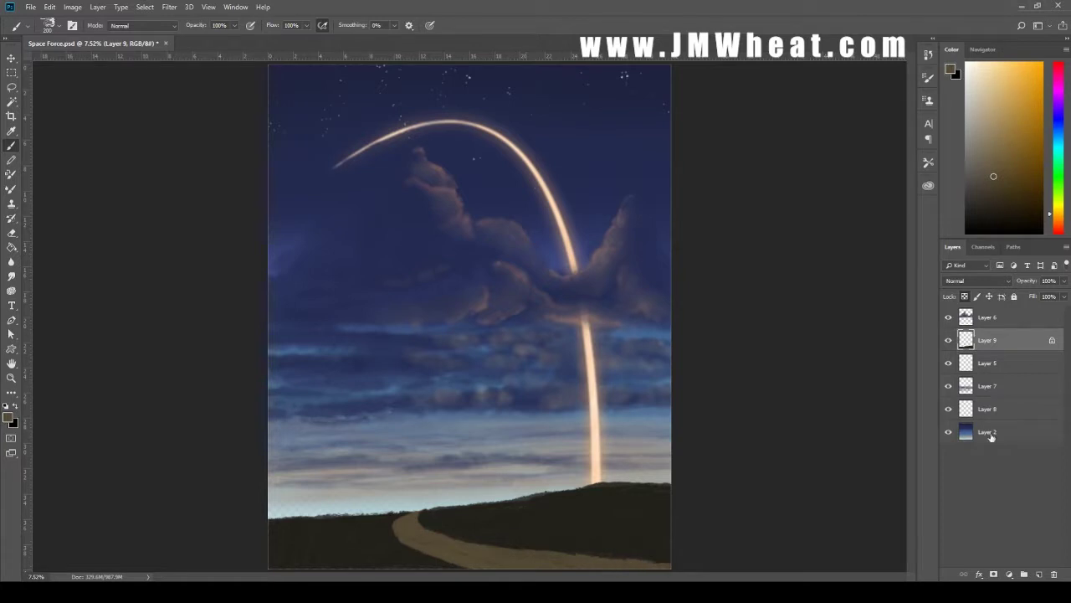
On a new layer, brush a dark purple horizon band at 25% flow
key("ctrl+shift+alt+n")
key("shift+2")
key("shift+5")
left_click_drag(344, 508, 285, 505)
mouse_move(383, 505)
left_mouse_down()
mouse_move(268, 507)
mouse_move(523, 500)
left_mouse_up()
left_click_drag(308, 500, 443, 501)
Lighten the band's left end with grey-blue, then set 24% opacity and pick dark navy
left_click(443, 490, "alt")
key("/")
left_click_drag(268, 507, 419, 506)
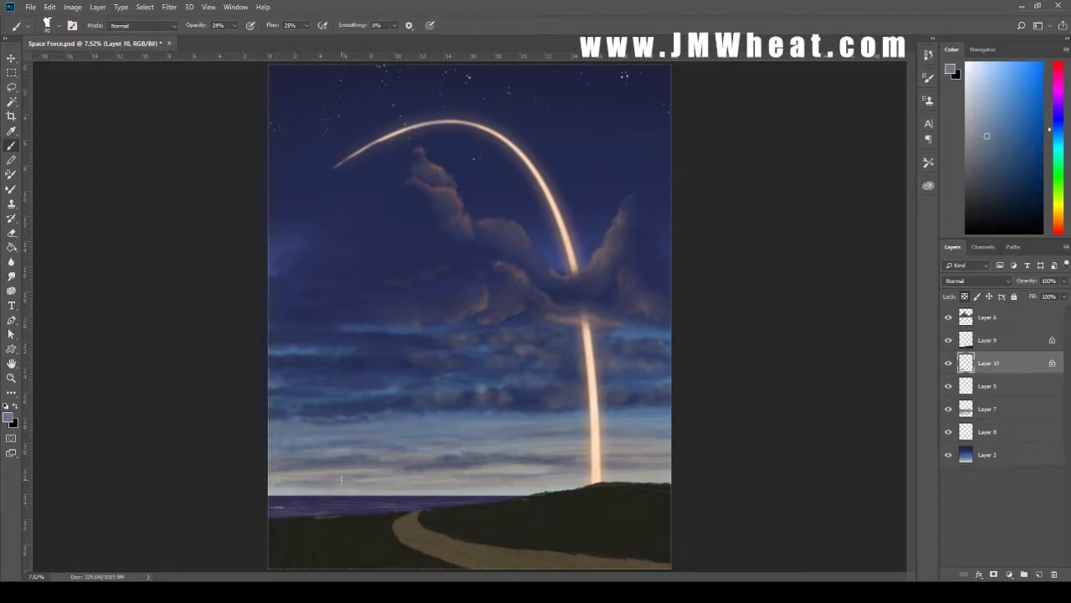
key("2")
key("4")
left_click(470, 534, "alt")
Duplicate the rocket beam layer, flip it vertically, and place it below Layer 9 as a reflection
key("r")
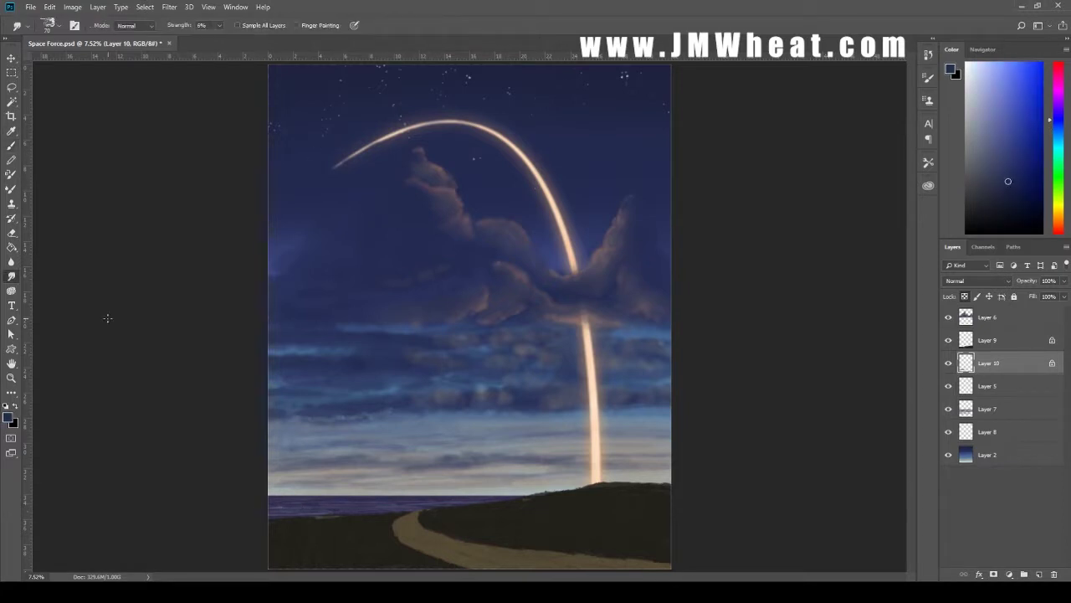
left_click(1004, 432)
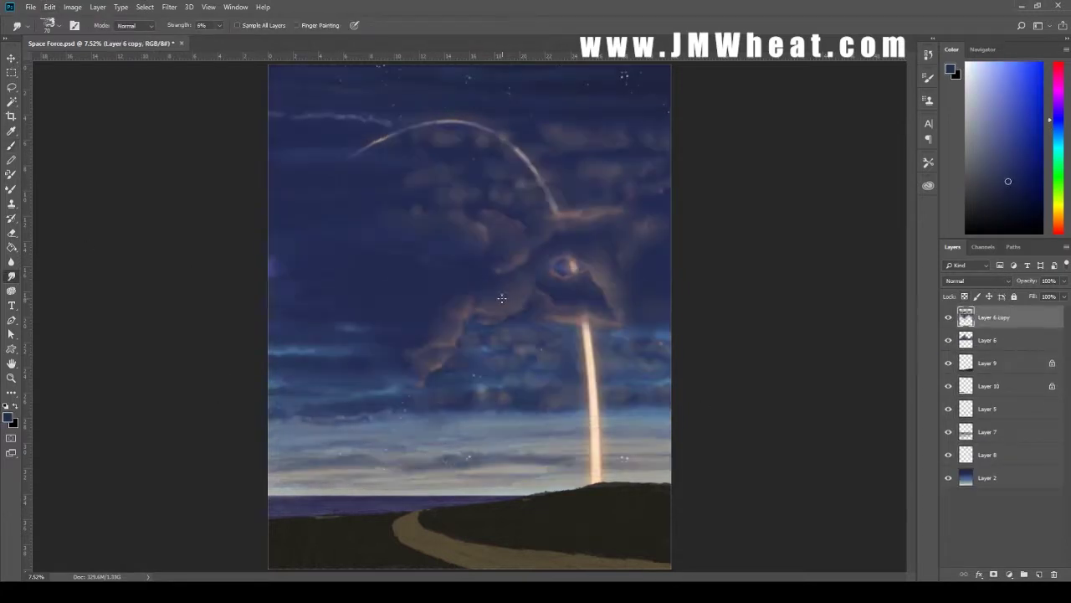
key("v")
key("ctrl+j")
key("ctrl+bracketright")
key("ctrl+bracketright")
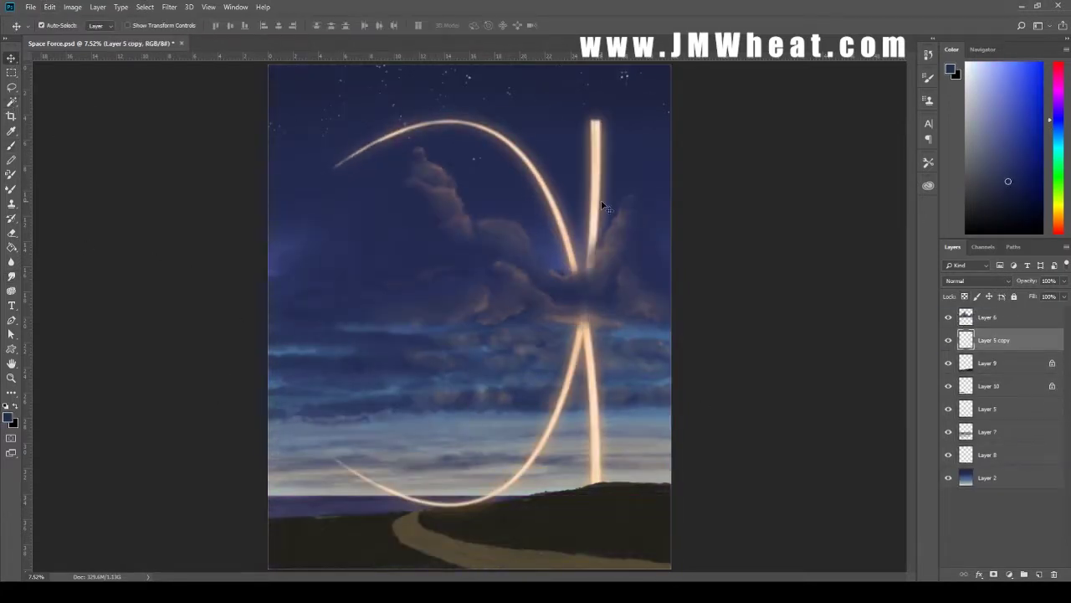
left_click_drag(577, 335, 576, 369)
key("ctrl+bracketleft")
Erase the reflection's excess, set it to 65% opacity, and sample peach for Layer 5
key("e")
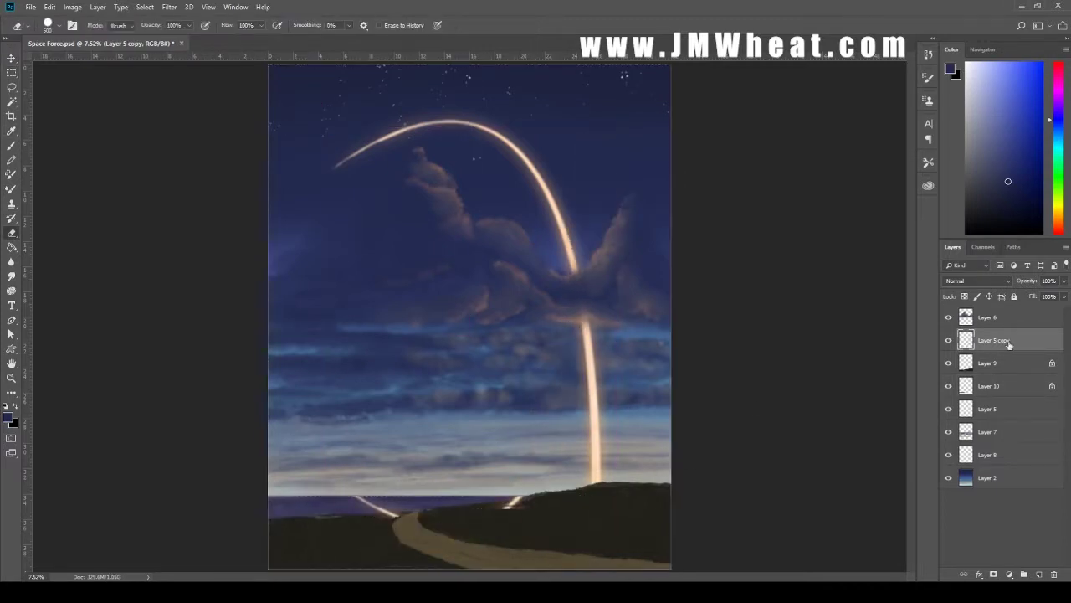
key("6")
key("5")
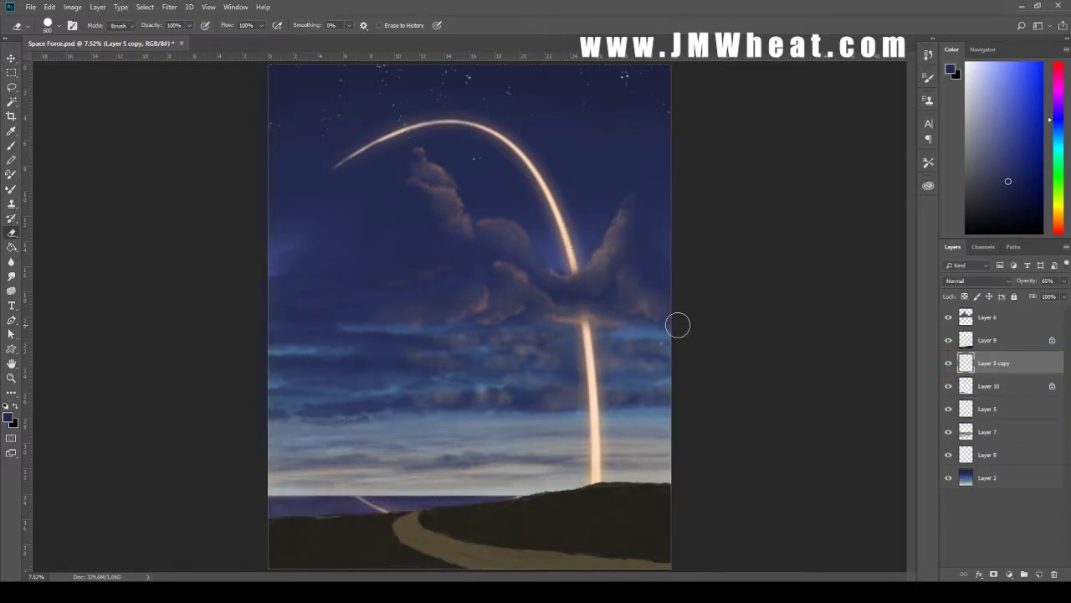
key("i")
left_click(999, 361)
left_click(987, 408)
key("b")
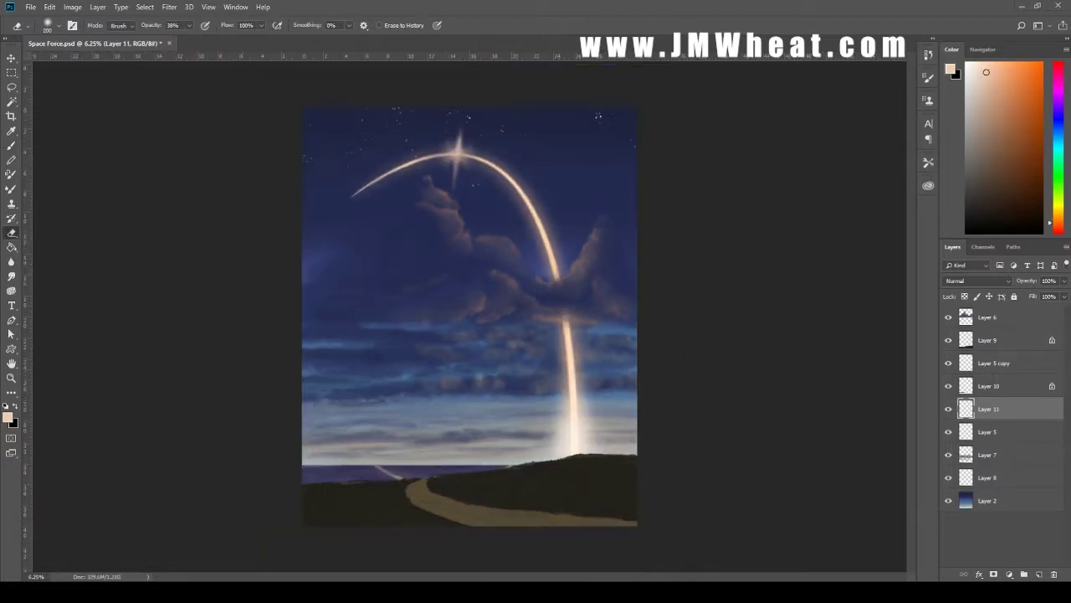
On Layer 6, paint a light highlight on the cloud edge and smudge it in
key("alt+period")
key("b")
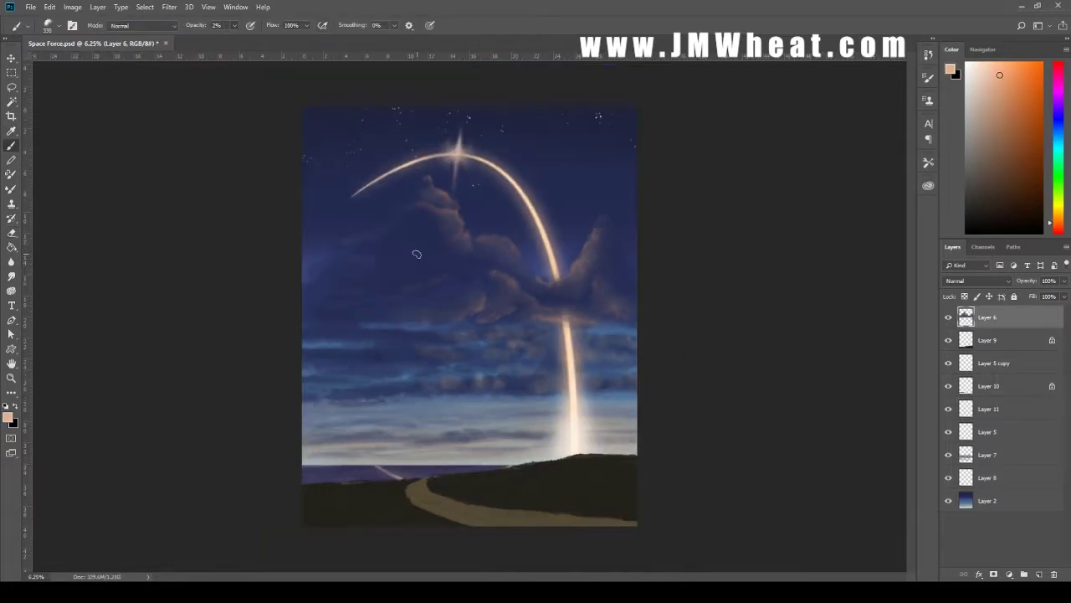
key("r")
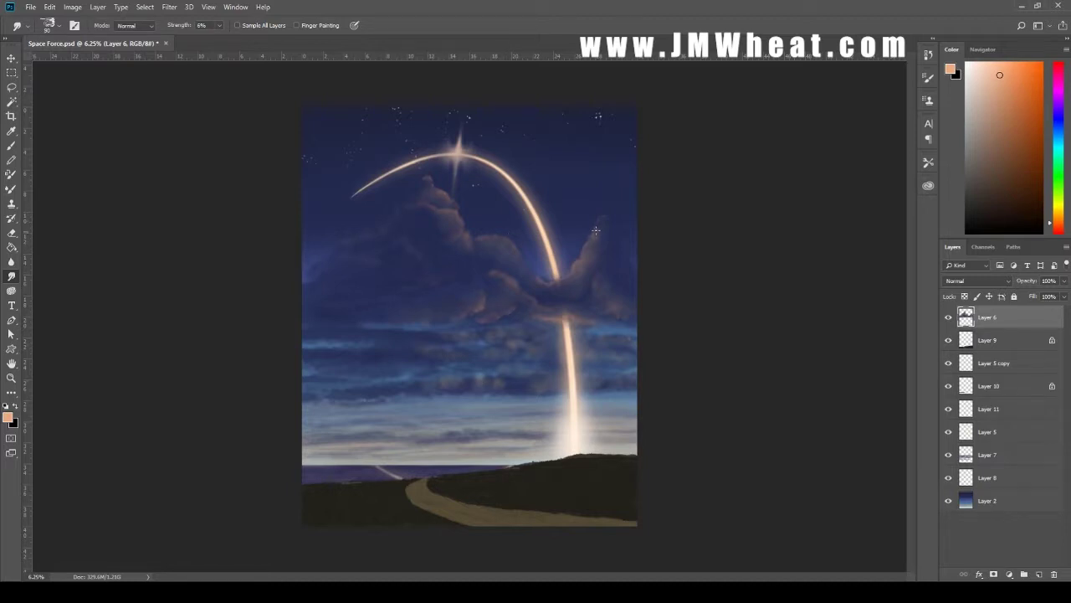
key("b")
left_click_drag(462, 252, 471, 271)
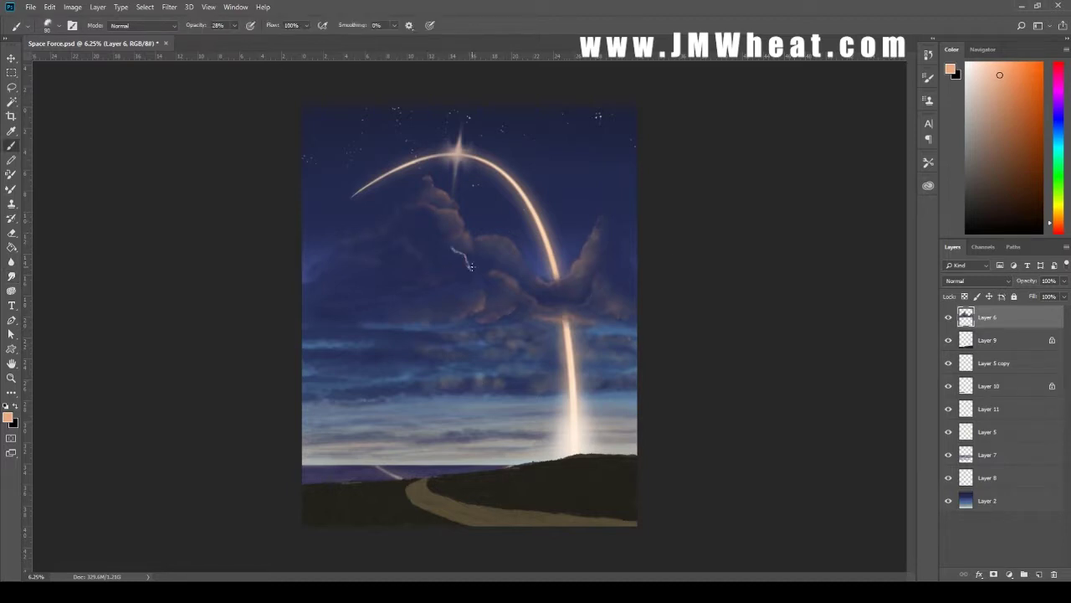
key("r")
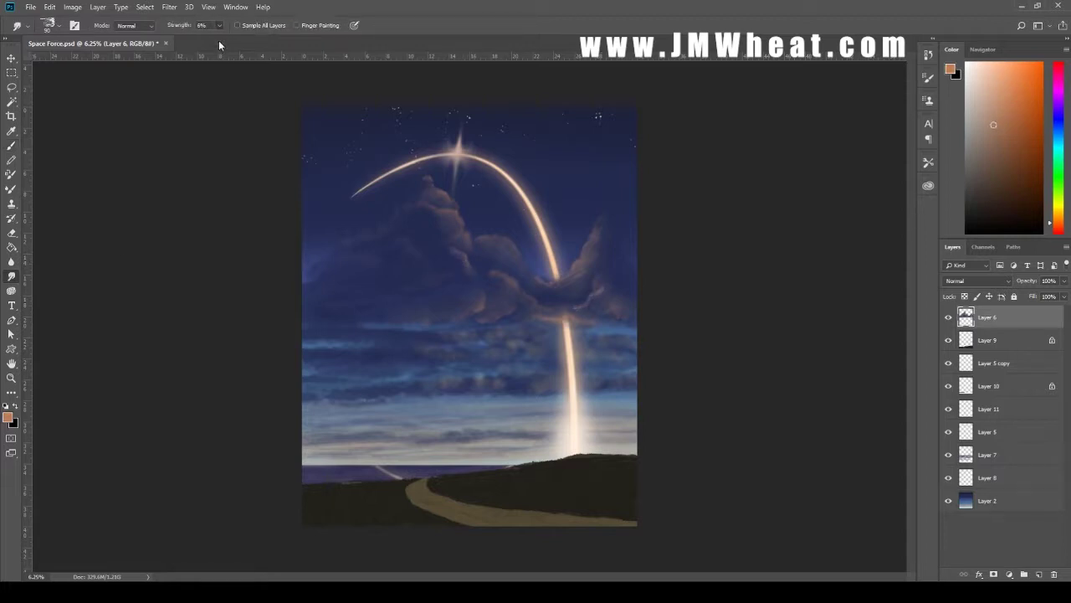
left_click_drag(219, 40, 209, 40)
left_click_drag(491, 239, 444, 226)
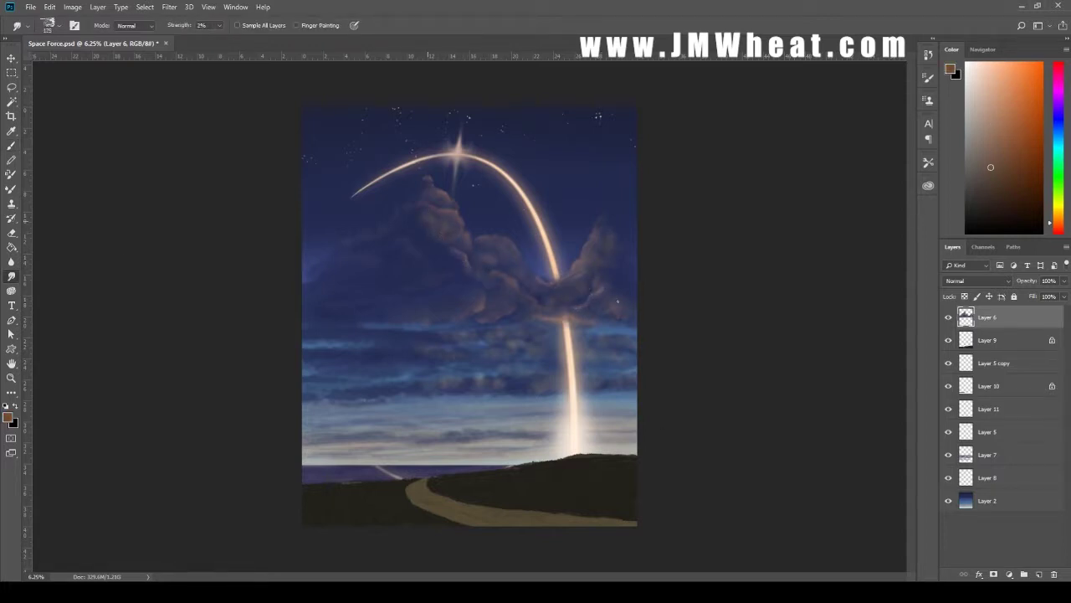
Paint a near-white glow streak across the clouds and blend it with Smudge
left_click(533, 318, "alt")
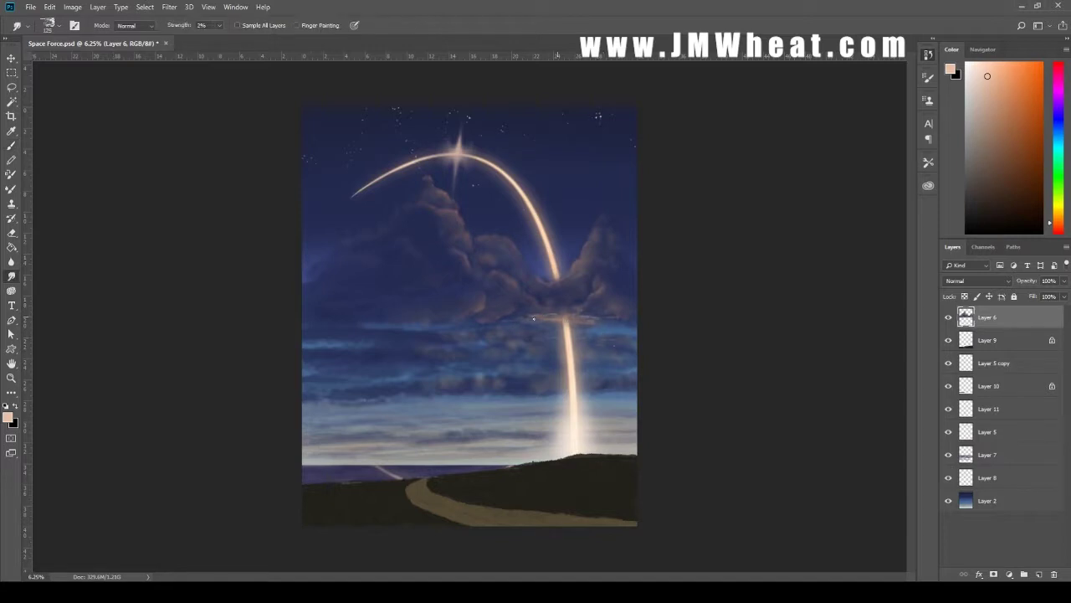
left_click(572, 331, "alt")
key("b")
left_click_drag(544, 314, 588, 316)
key("r")
left_click(562, 316, "alt")
key("b")
key("r")
key("b")
Brighten the cloud glow beside and right of the trail, then select horizon Layer 10
left_click(569, 311, "alt")
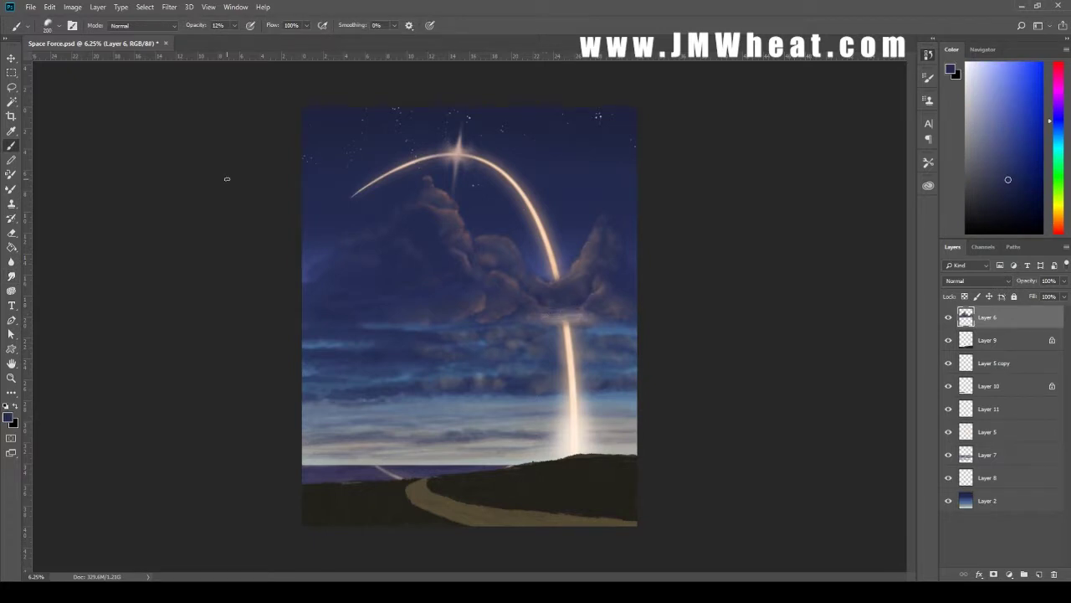
left_click(556, 289, "alt")
left_click_drag(583, 230, 599, 266)
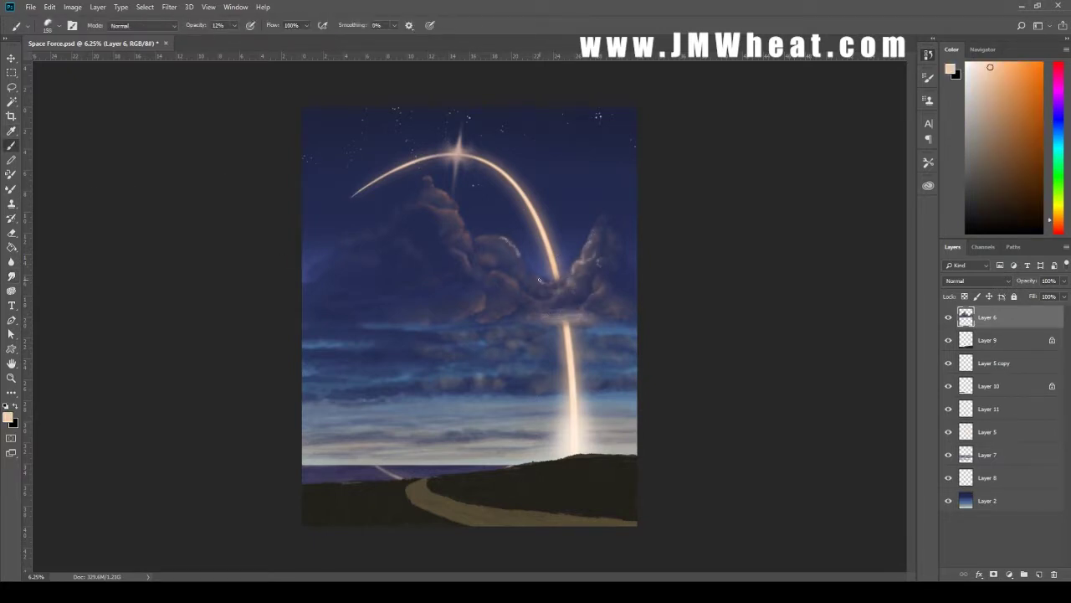
key("r")
key("ctrl+plus")
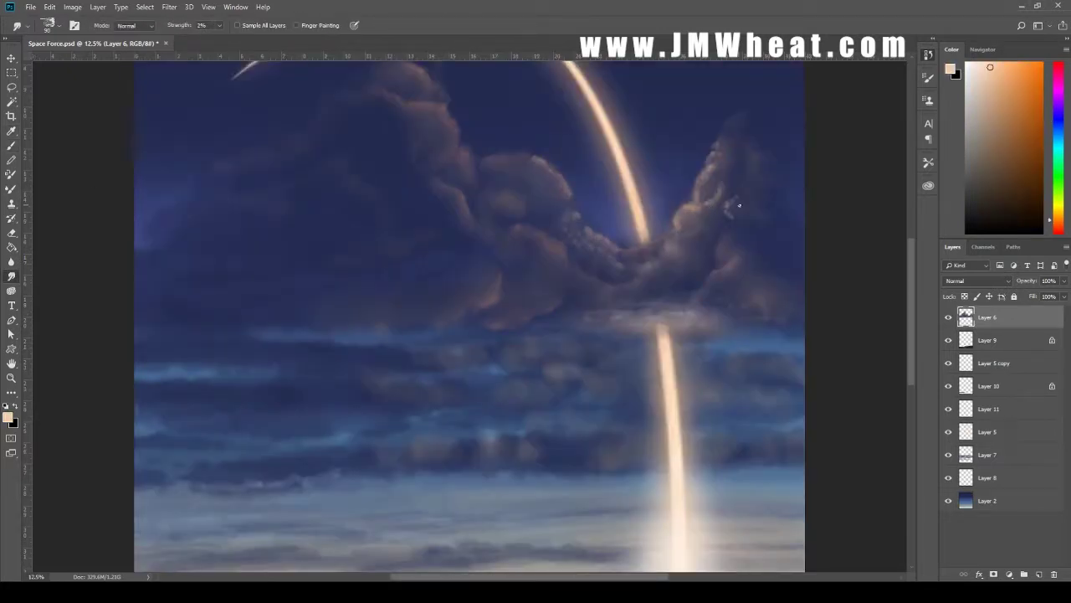
key("ctrl+minus")
left_click(406, 459, "alt")
key("b")
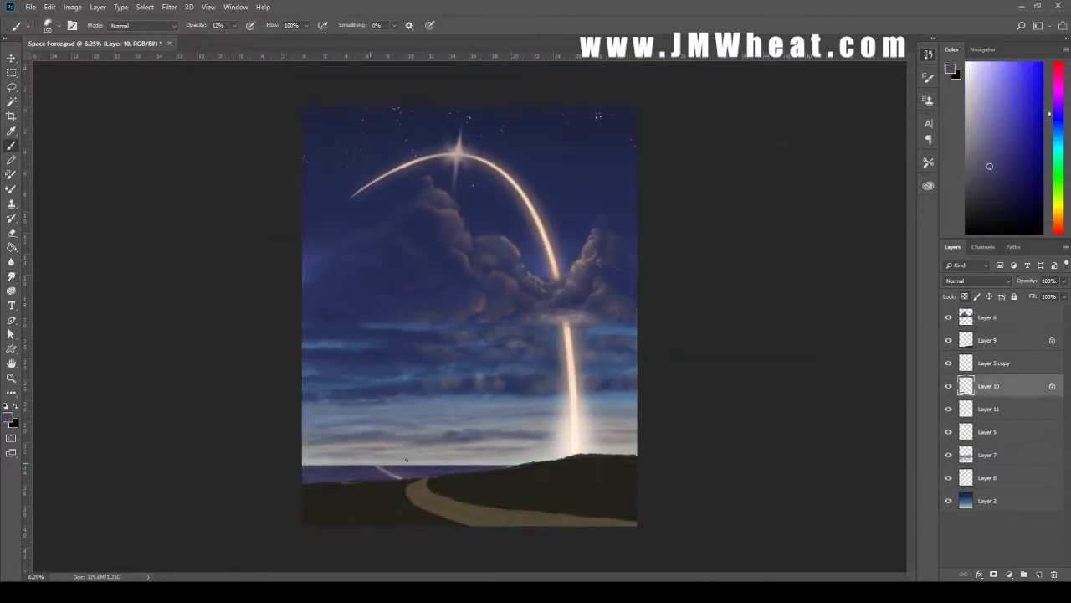
scroll(469, 316, "up", 1)
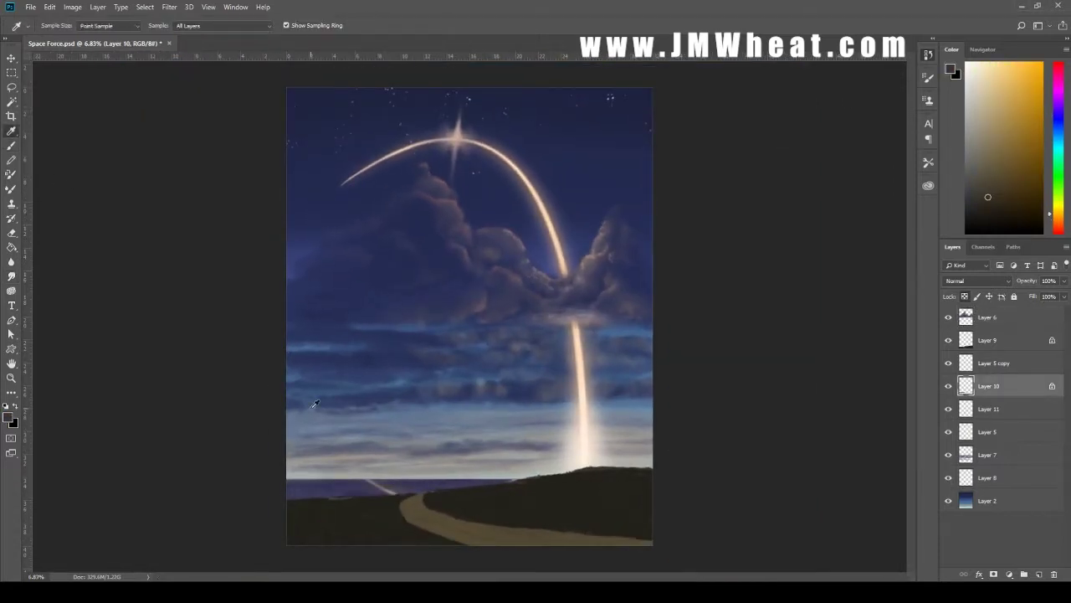
Tint the horizon strip on Layer 10 with navy and grey-lavender at 100% opacity, 25% flow
left_click(326, 496, "alt")
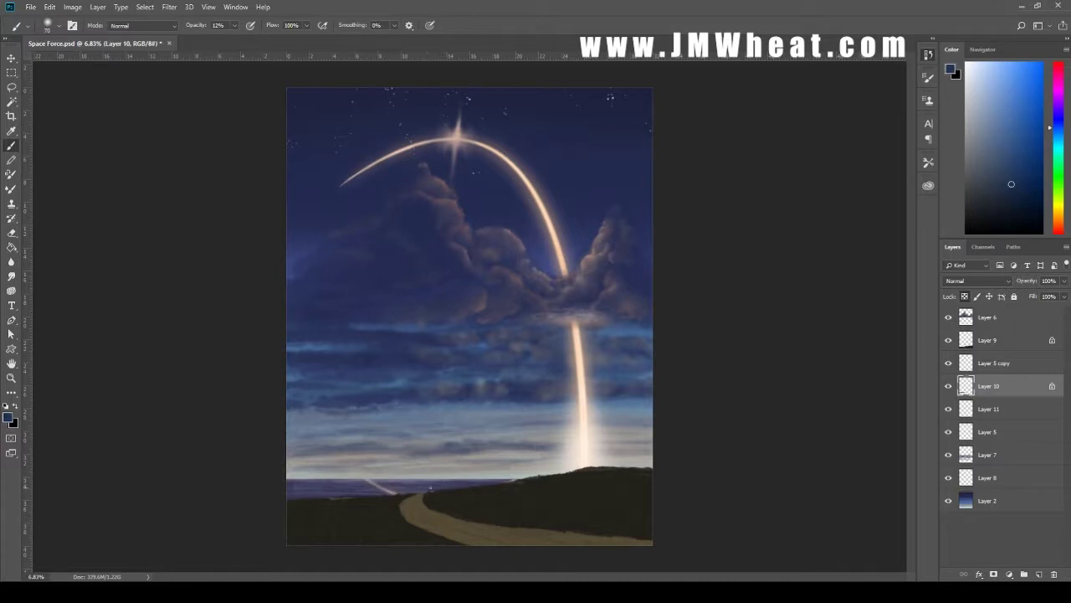
left_click(382, 495, "alt")
key("0")
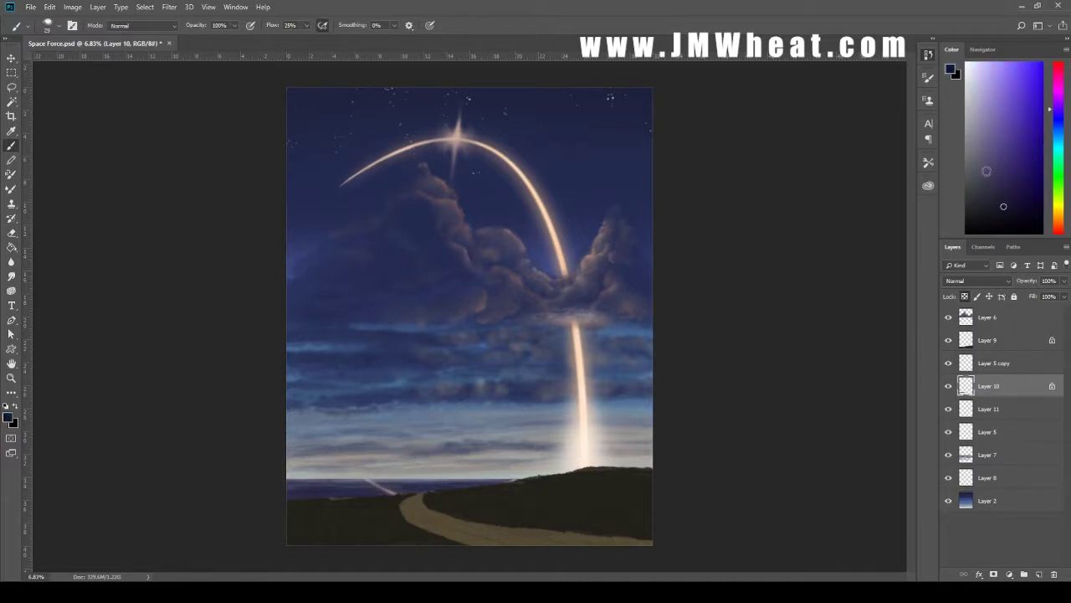
left_click(361, 482, "alt")
left_click(999, 456)
On Layer 7, alternate dark and lighter blue-grey paint with Smudge to soften the lower clouds
left_click(650, 364, "alt")
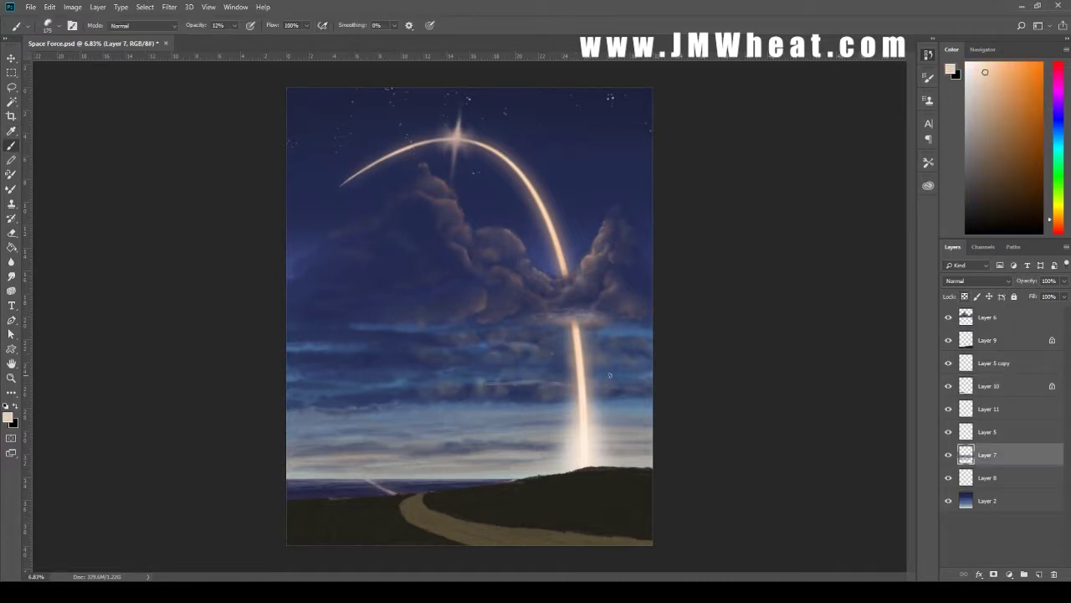
key("r")
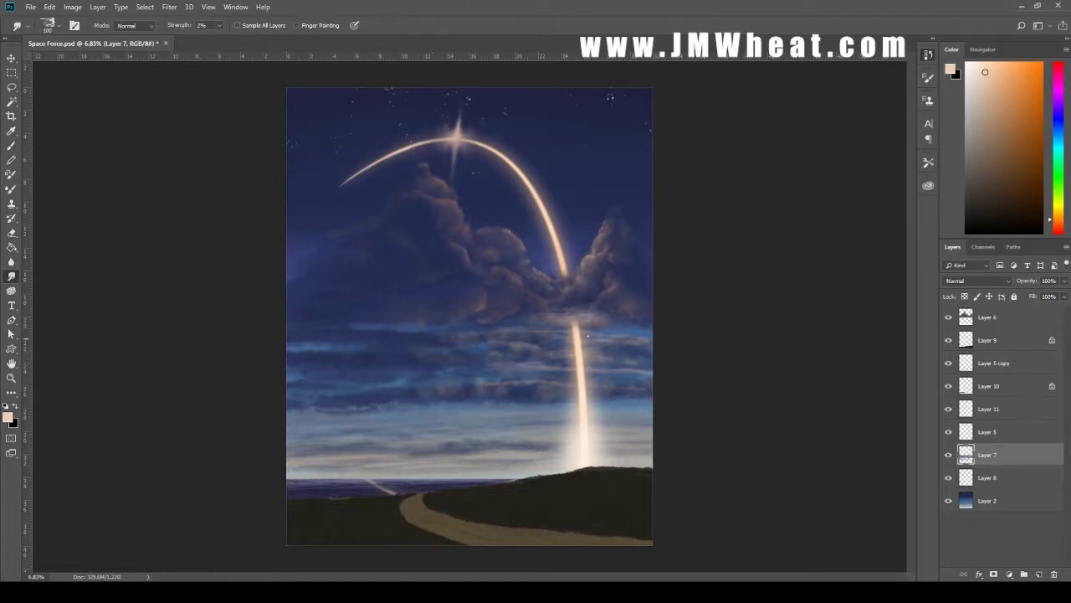
key("b")
left_click(544, 360, "alt")
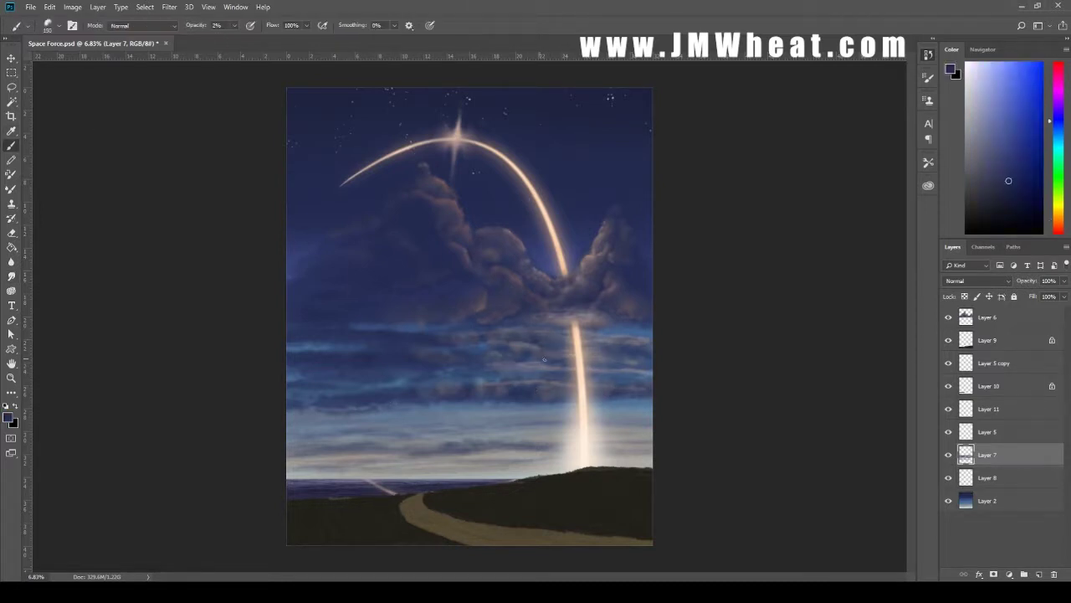
left_click(360, 363, "alt")
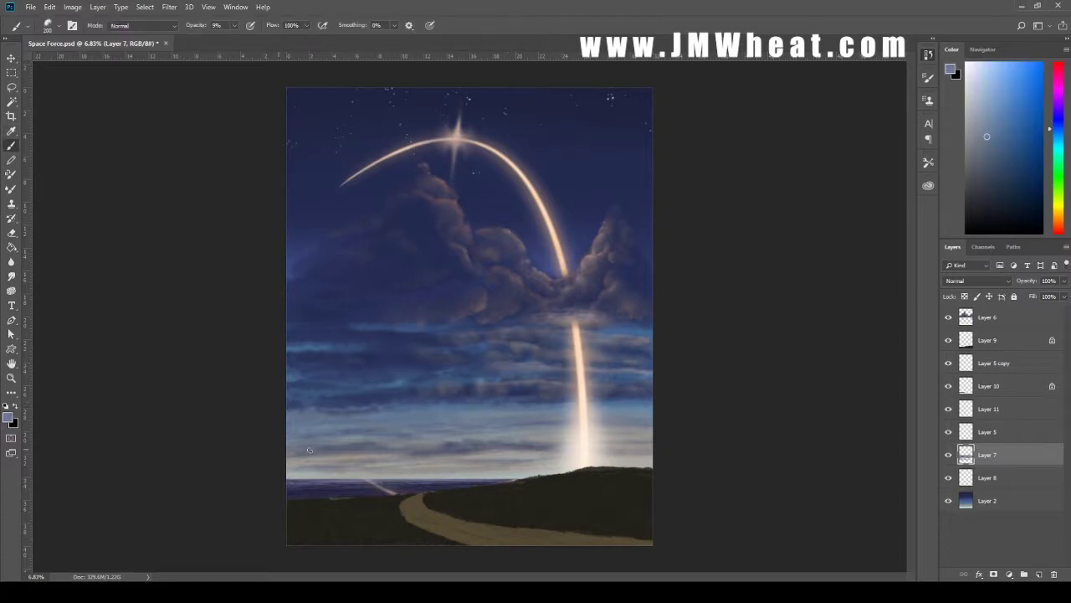
key("r")
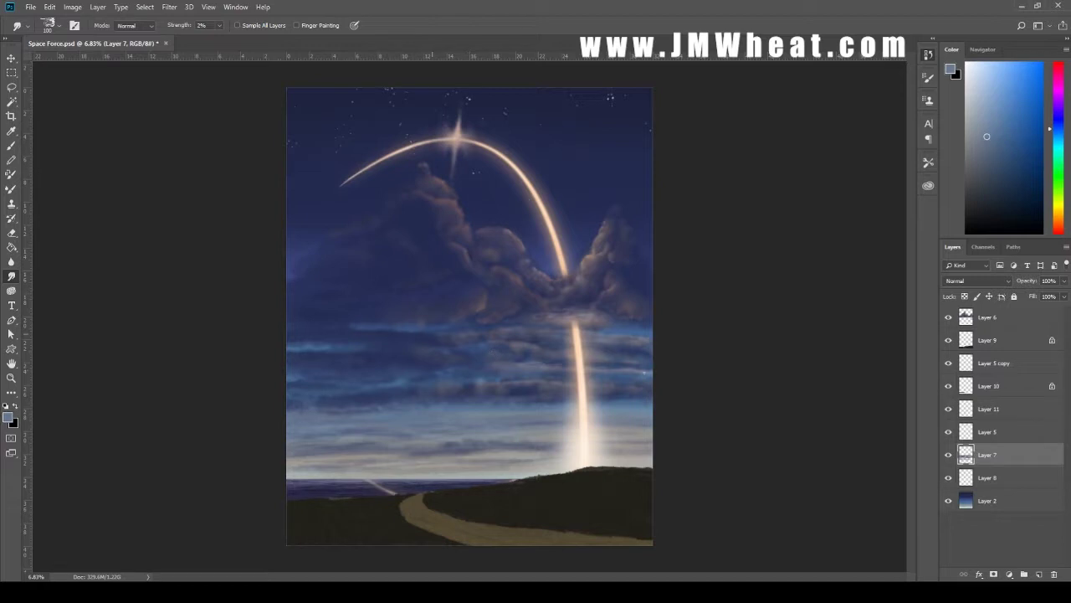
Step between Layer 6 and Layer 7, then sample a dark olive from the hill
key("alt+period")
key("alt+bracketleft")
key("alt+bracketleft")
key("alt+bracketleft")
key("b")
left_click(543, 474, "alt")
Lock the road layer's transparent pixels and paint the dirt road a darker sampled tone
key("alt+bracketright")
key("alt+bracketright")
key("alt+bracketright")
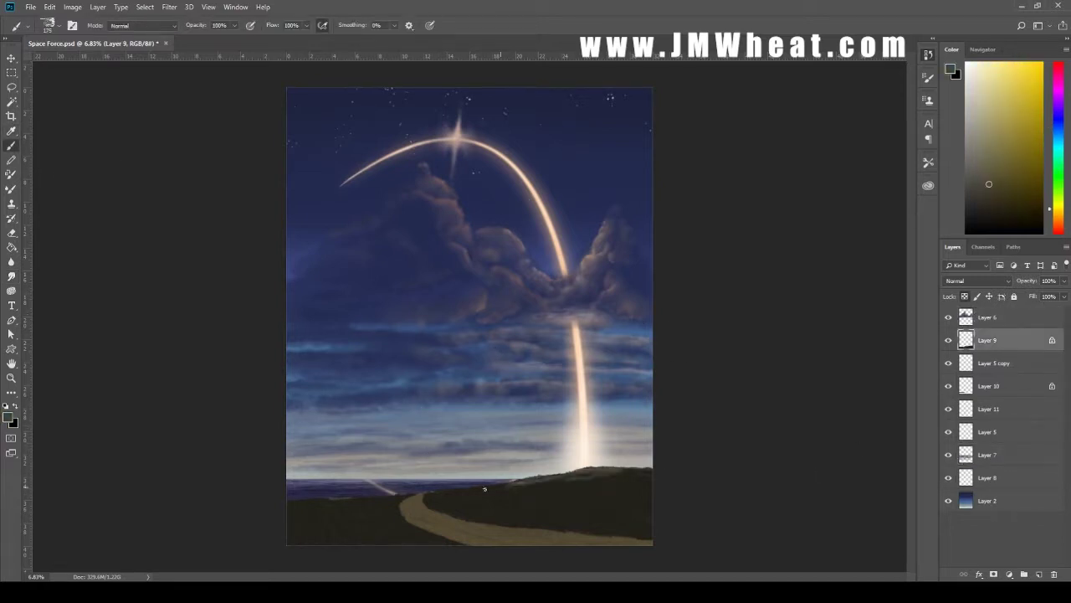
key("slash")
left_click(556, 509, "alt")
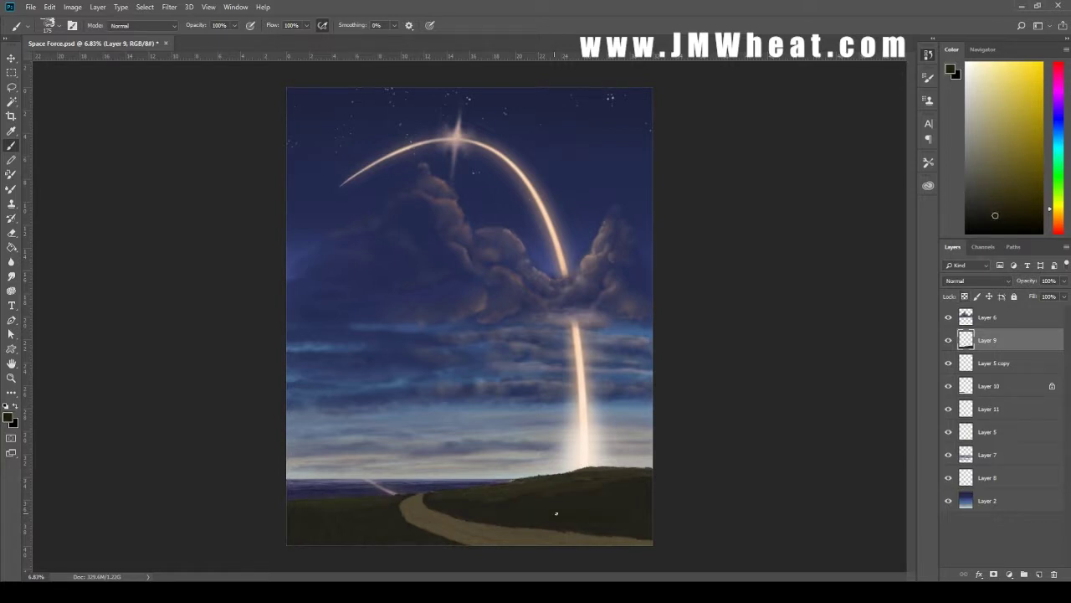
left_click(626, 535, "alt")
key("slash")
mouse_move(410, 507)
left_mouse_down()
mouse_move(636, 539)
mouse_move(493, 501)
left_mouse_up()
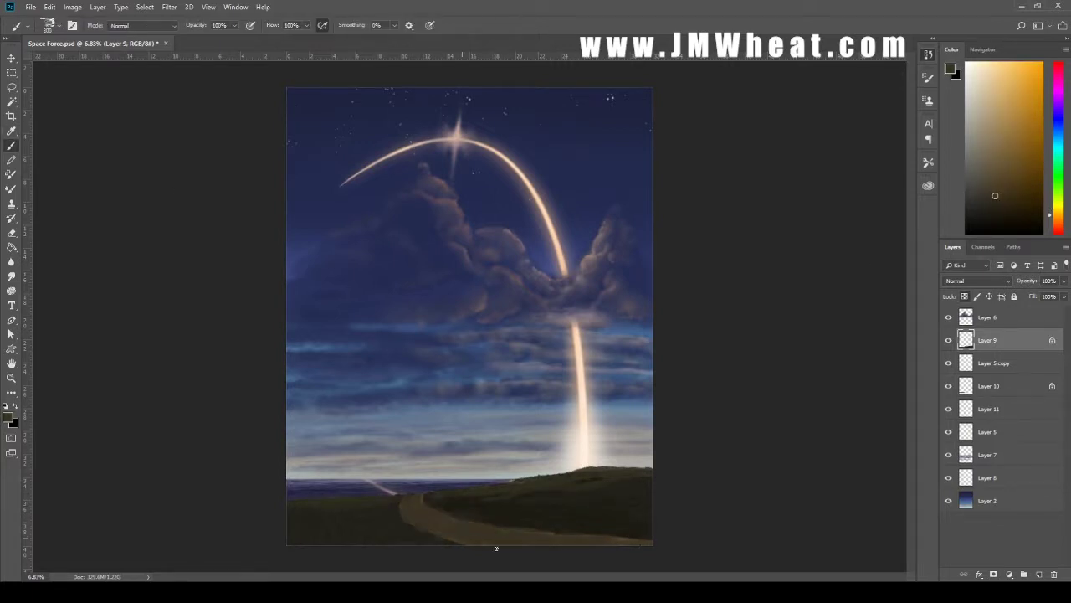
Paint small dark olive bushes along the horizon and yellow-green grass texture on the hill
left_click(556, 527, "alt")
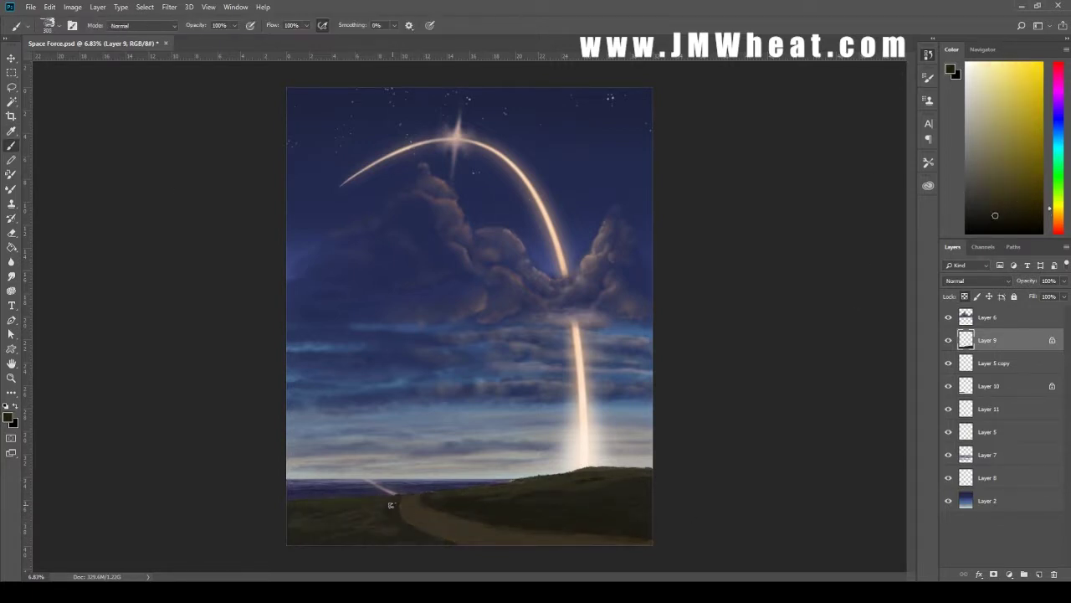
left_click_drag(1063, 207, 1063, 200)
left_click(1004, 202)
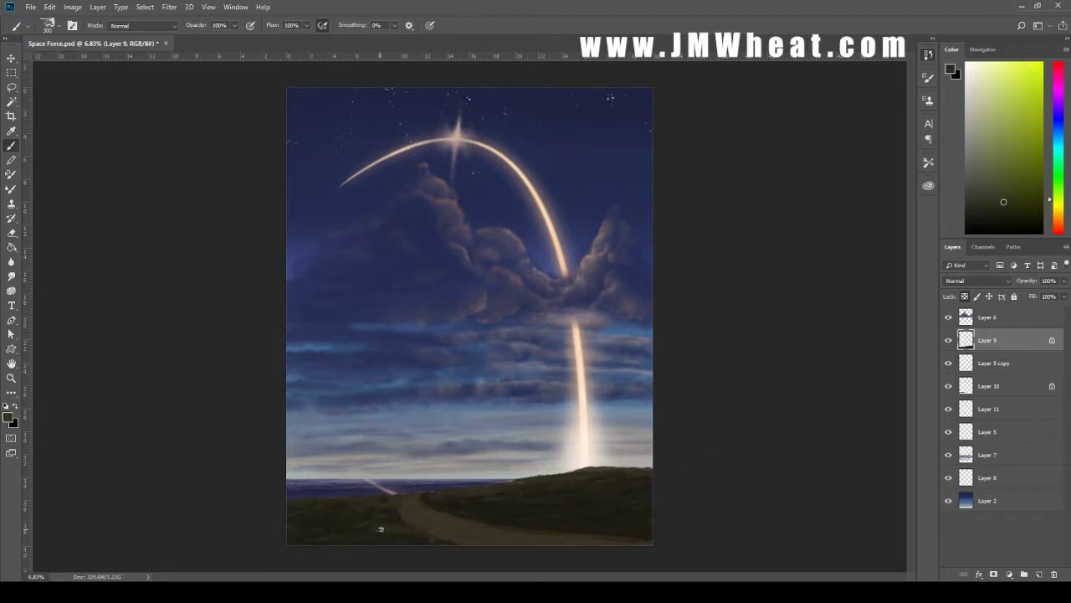
key("slash")
left_click_drag(477, 478, 533, 475)
Smudge Layers 7 and 6, adding light peach highlights to the cloud edges by the trail
key("r")
left_click(645, 336, "ctrl")
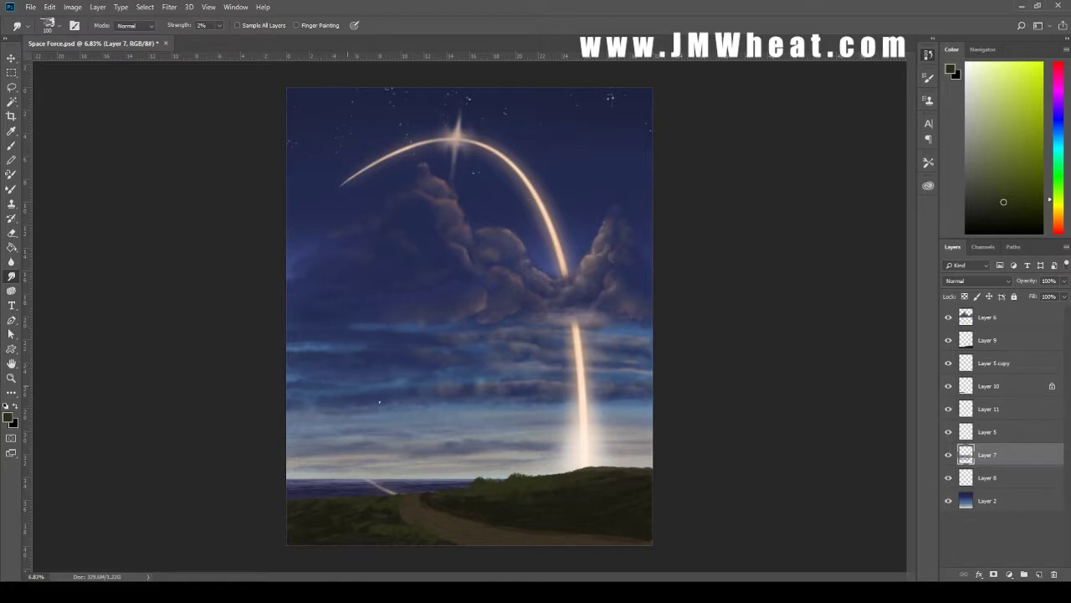
left_click(449, 241, "ctrl")
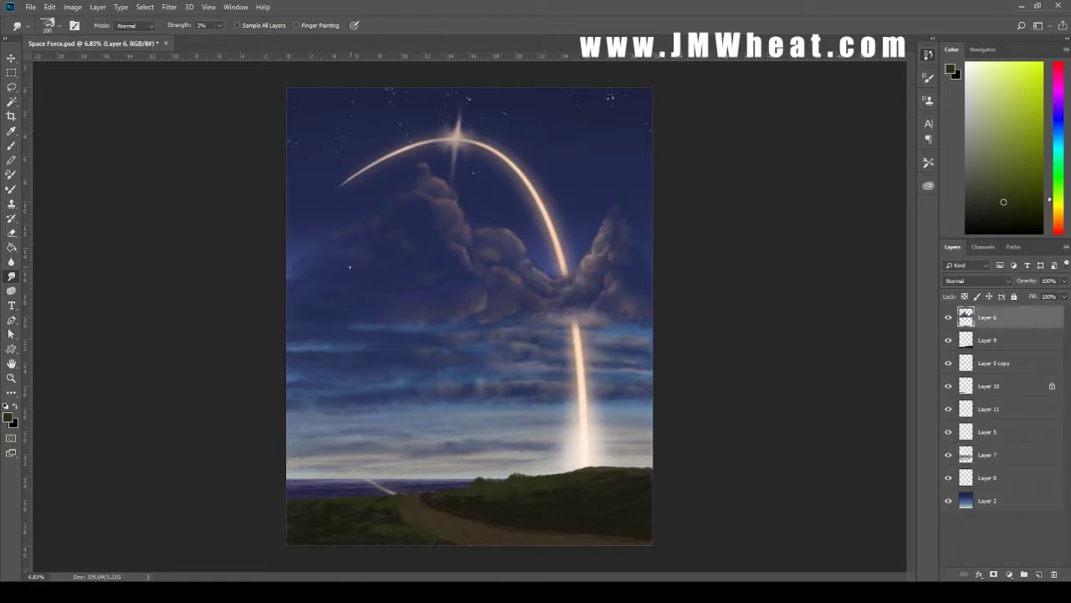
key("b")
left_click(505, 483, "ctrl")
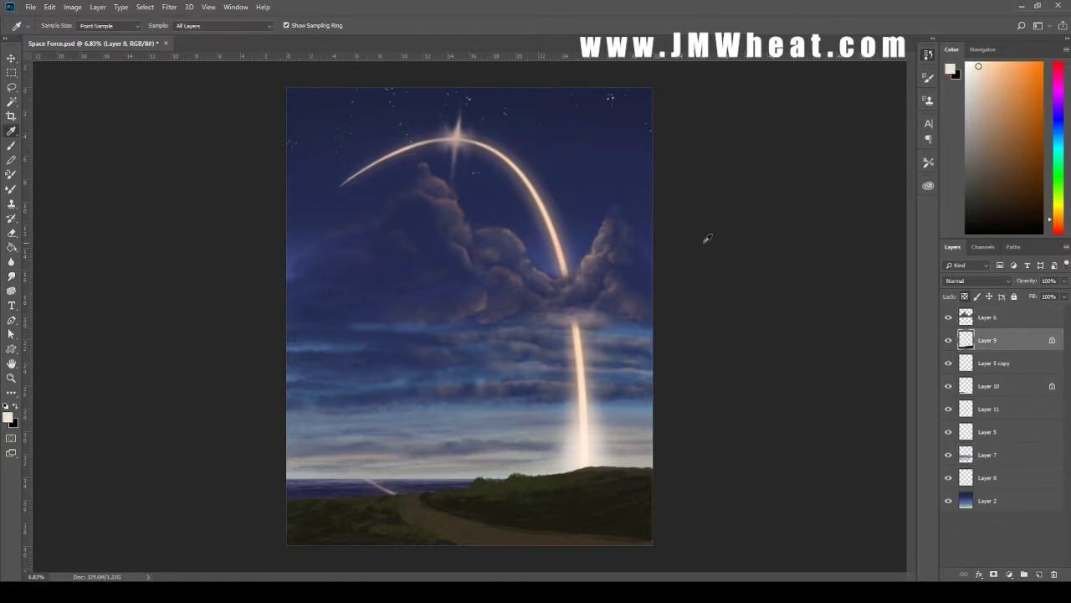
left_click(978, 66)
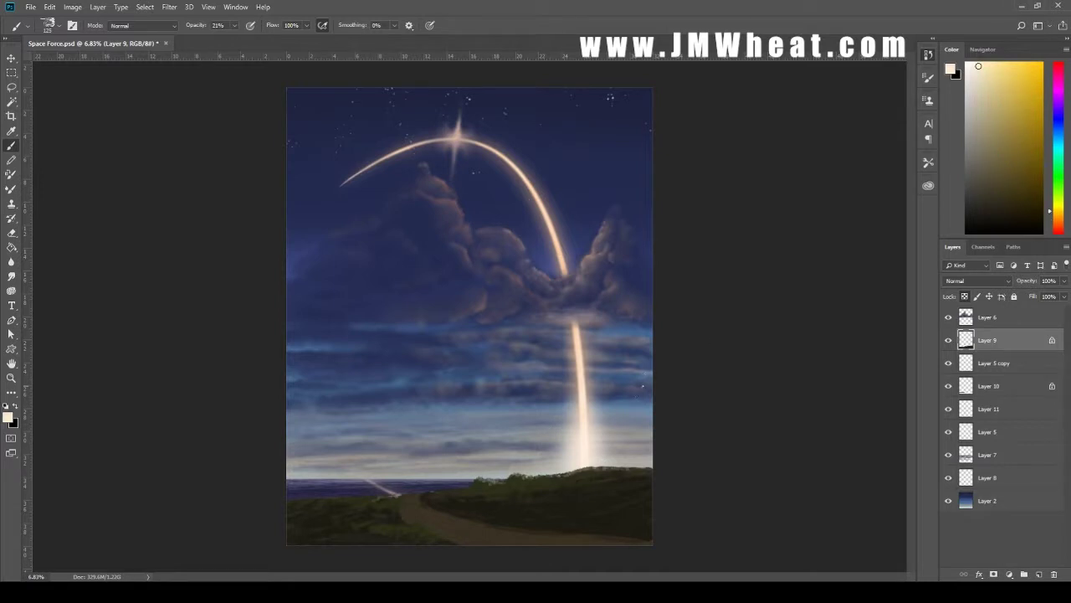
left_click(558, 281, "ctrl")
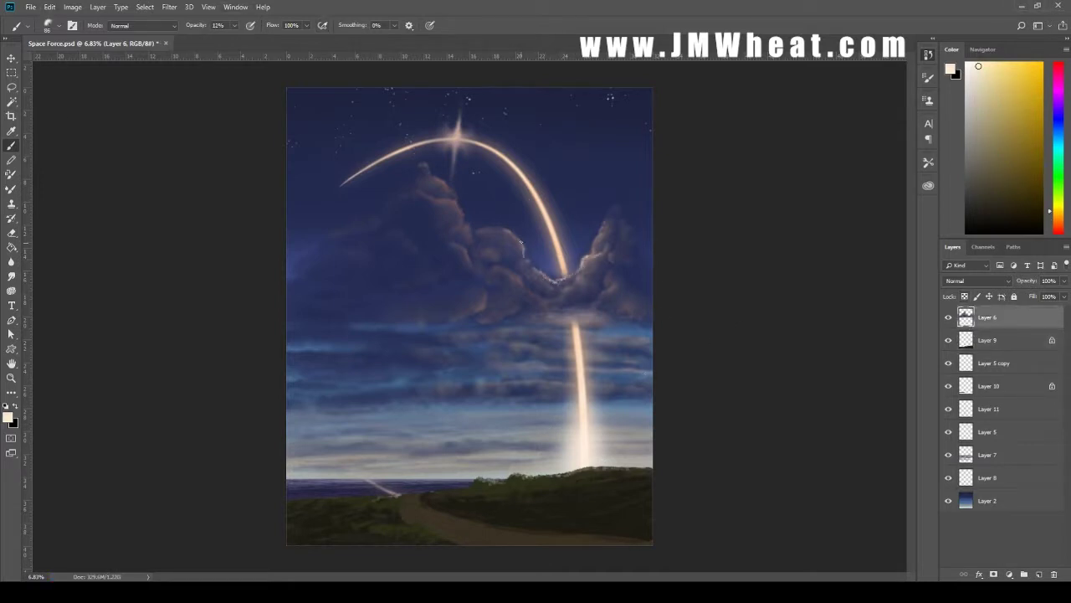
key("r")
key("ctrl+plus")
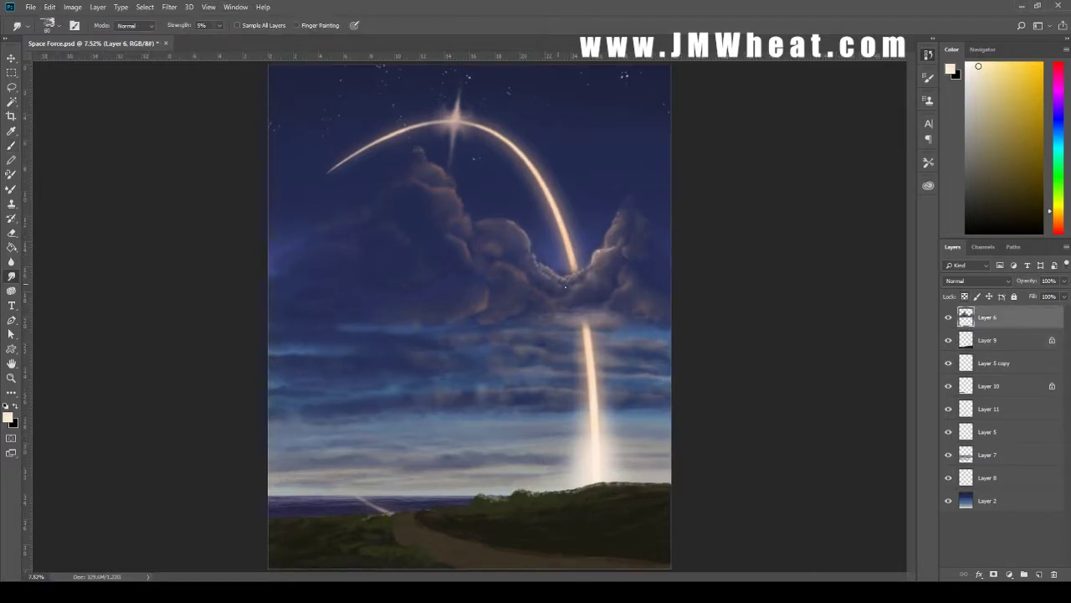
On new Layer 12, paint a small black figure with head, body and limbs on the hilltop
key("b")
key("d")
key("ctrl+shift+alt+n")
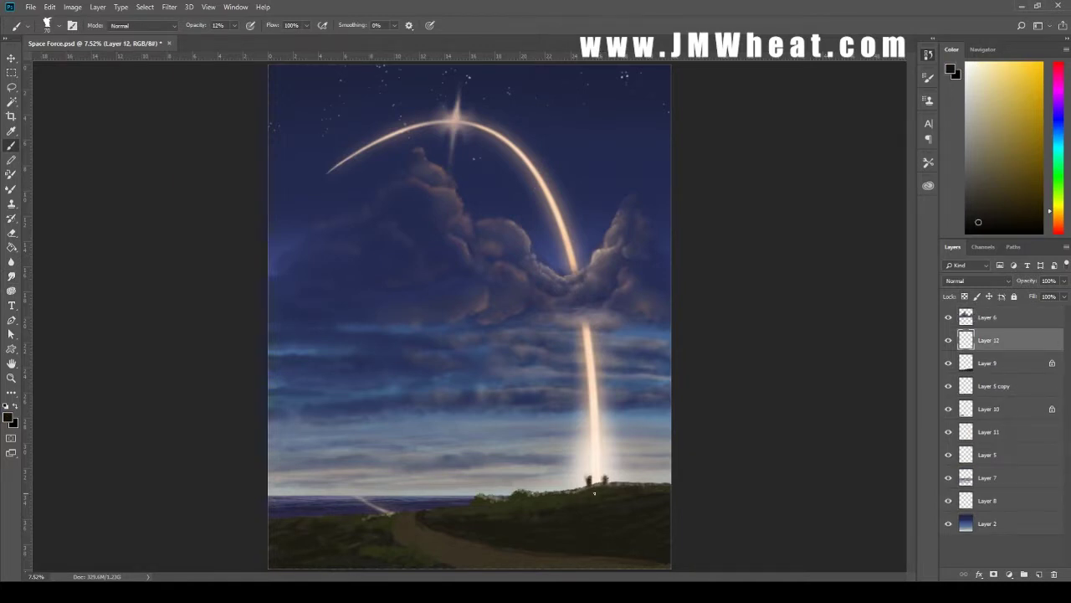
key("ctrl+z")
key("ctrl+plus")
key("ctrl+plus")
key("ctrl+plus")
mouse_move(544, 326)
left_mouse_down()
mouse_move(556, 457)
mouse_move(561, 414)
mouse_move(542, 441)
left_mouse_up()
left_click(542, 429)
left_click_drag(544, 437, 538, 492)
left_click_drag(552, 456, 552, 490)
key("e")
left_click_drag(510, 431, 532, 443)
Lasso-copy the figure onto its own layer and shift the copy to the right
left_click_drag(513, 383, 518, 502)
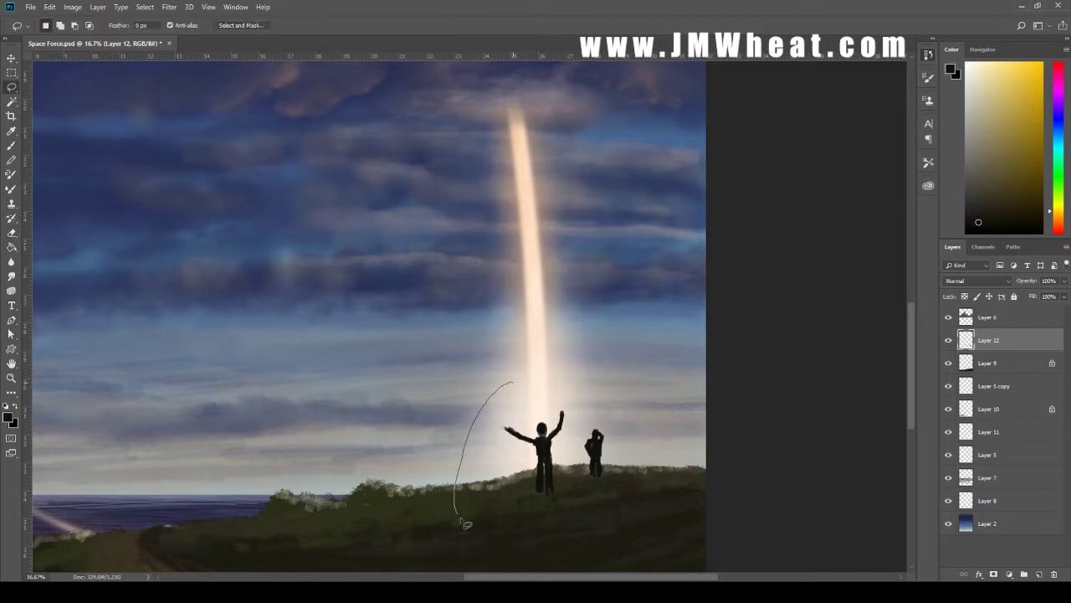
key("ctrl+j")
key("v")
key("ctrl+minus")
key("ctrl+minus")
key("ctrl+minus")
left_click_drag(601, 471, 623, 467)
key("ctrl+plus")
key("ctrl+plus")
key("ctrl+plus")
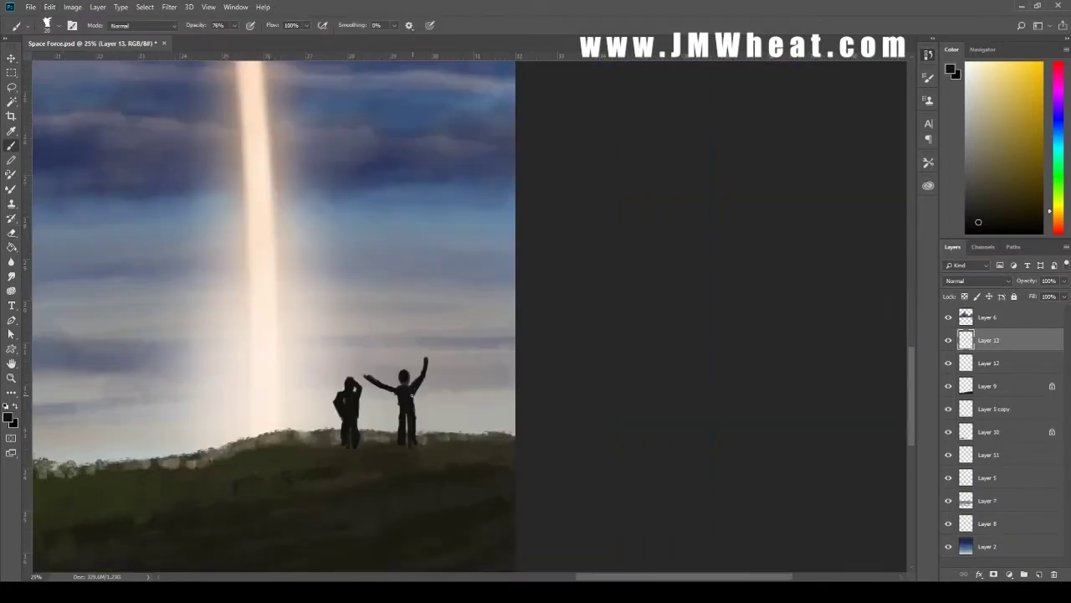
Merge the copy into Layer 12 and repaint the right figure's arm raised upward
key("alt+bracketleft")
key("e")
key("b")
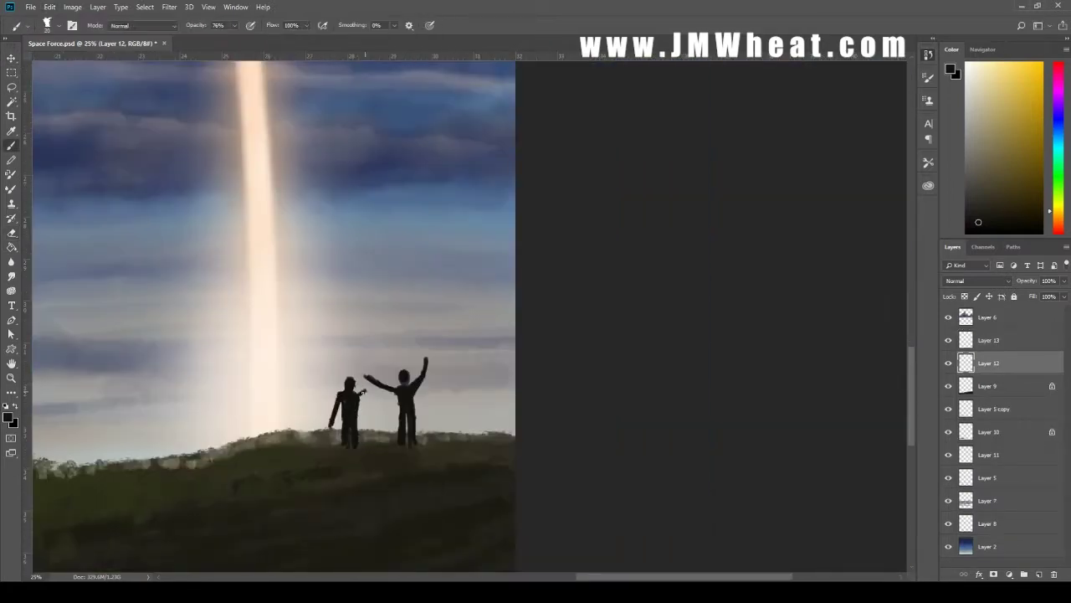
key("alt+bracketright")
key("ctrl+e")
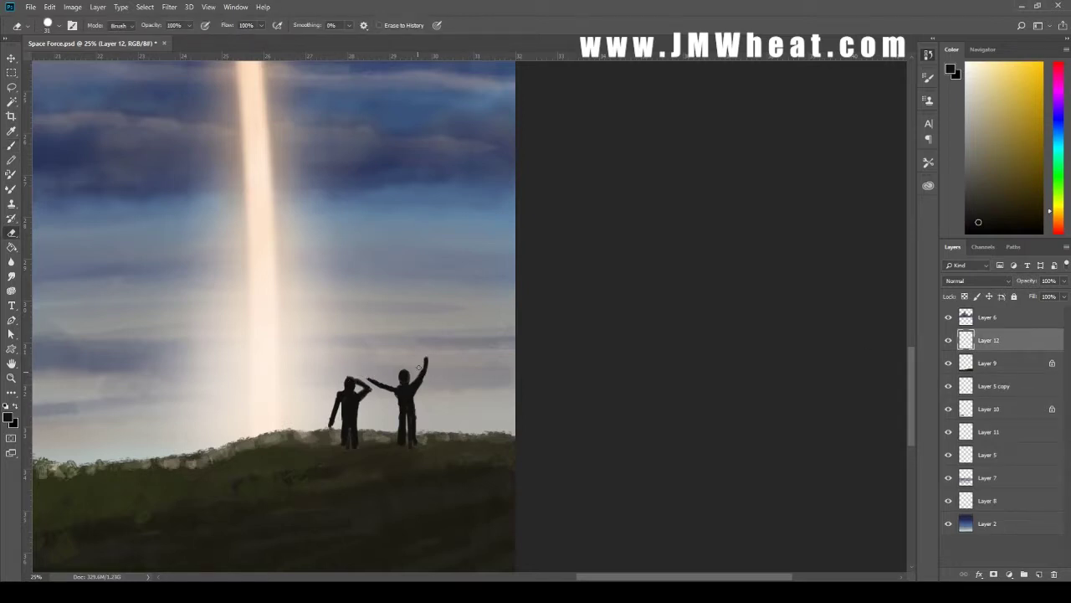
key("e")
left_click_drag(365, 373, 389, 391)
key("b")
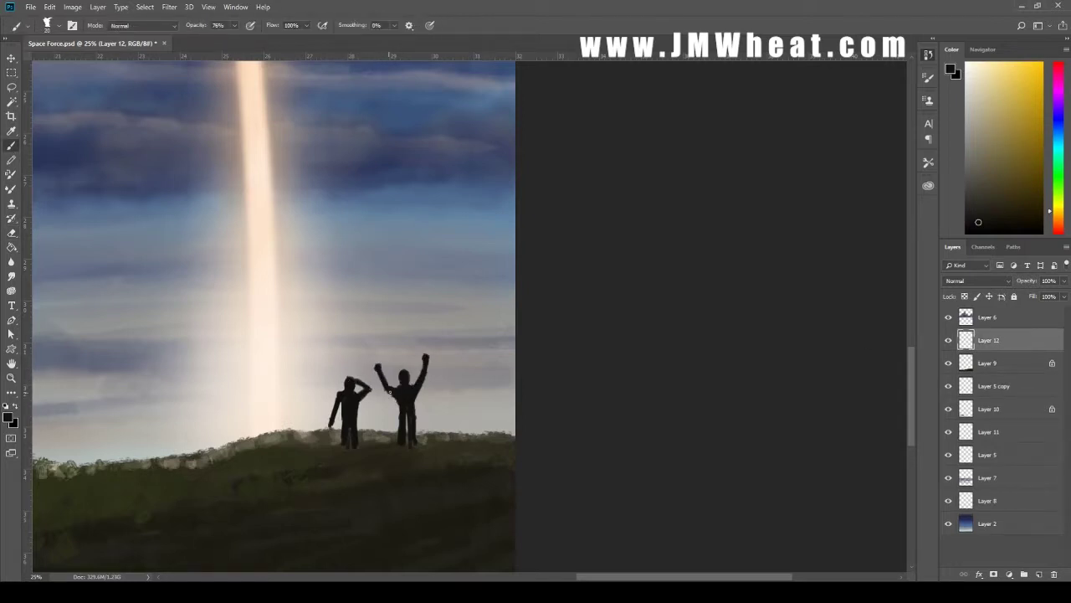
key("e")
key("ctrl+0")
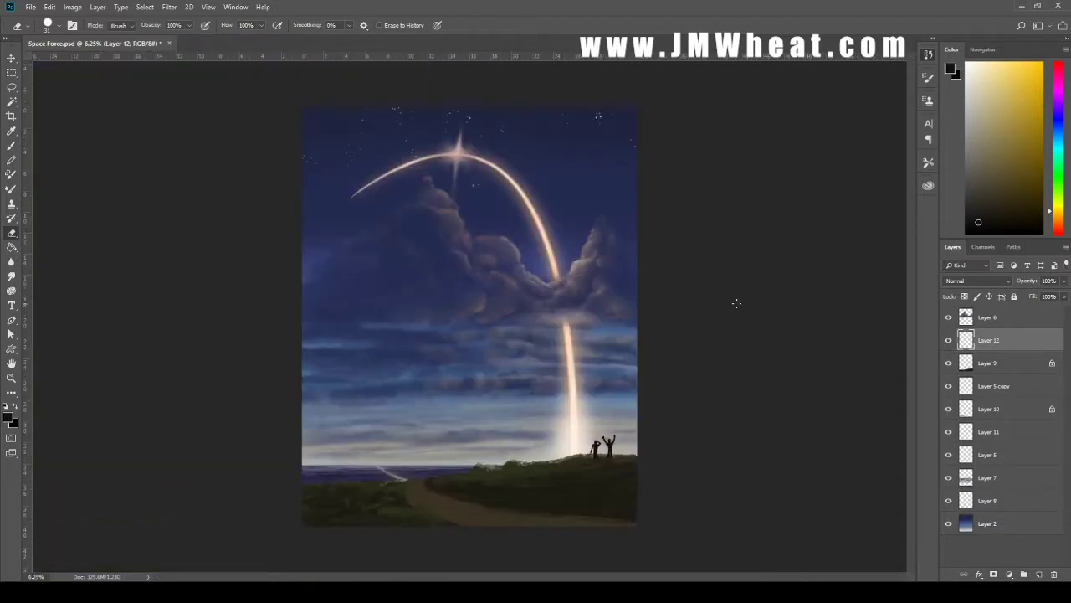
Sample dark blue on cloud Layer 6 and smudge the sky before zooming into the landscape
key("alt+bracketright")
key("b")
left_click(508, 321, "alt")
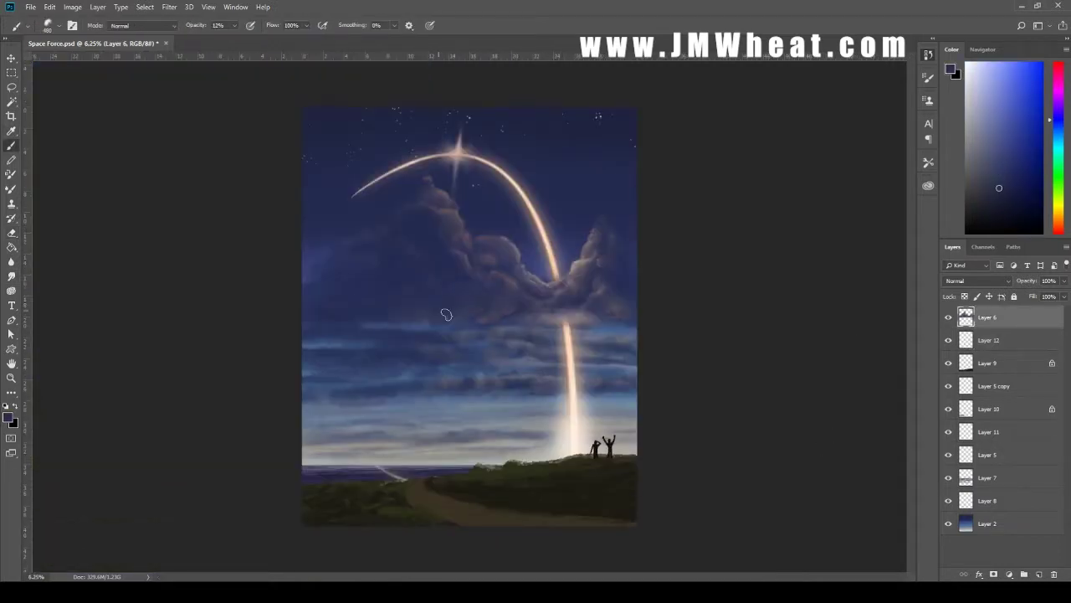
key("r")
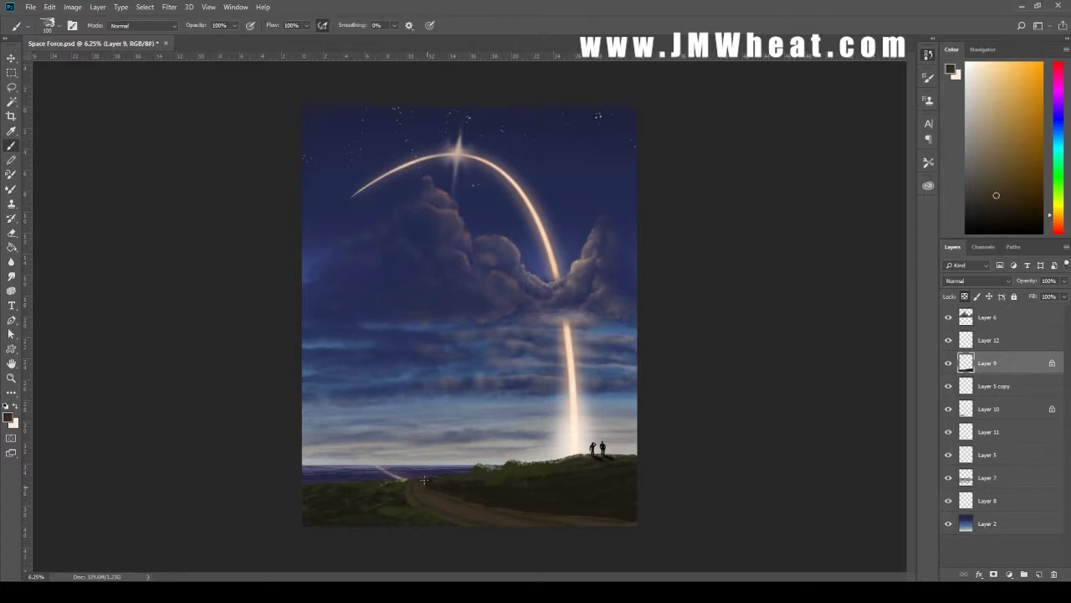
key("ctrl+plus")
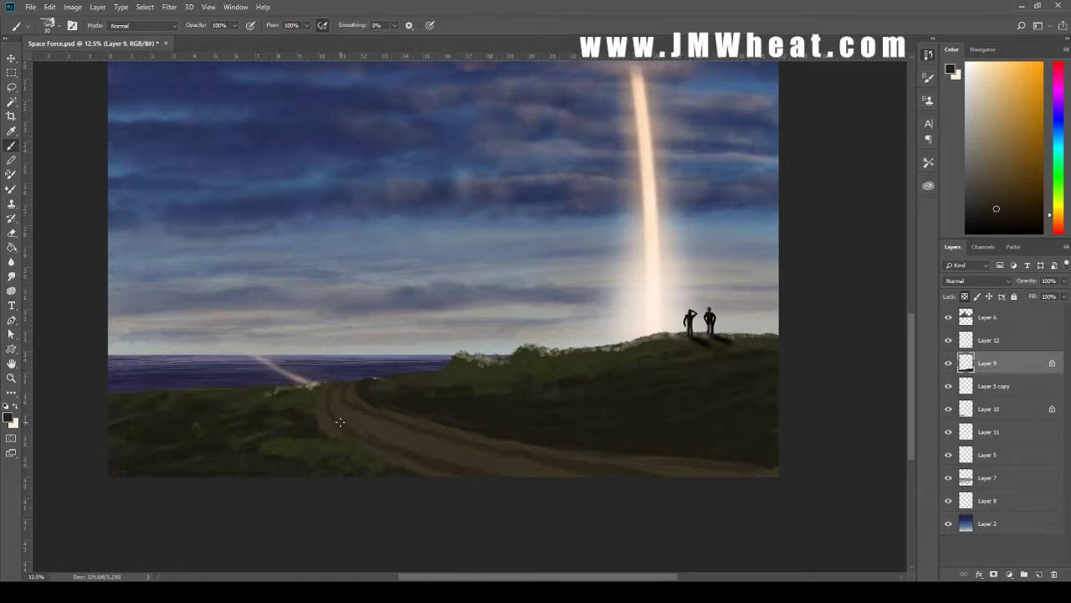
Paint dark yellow-green trees along the horizon and bushes across the hillside
left_click(359, 410, "alt")
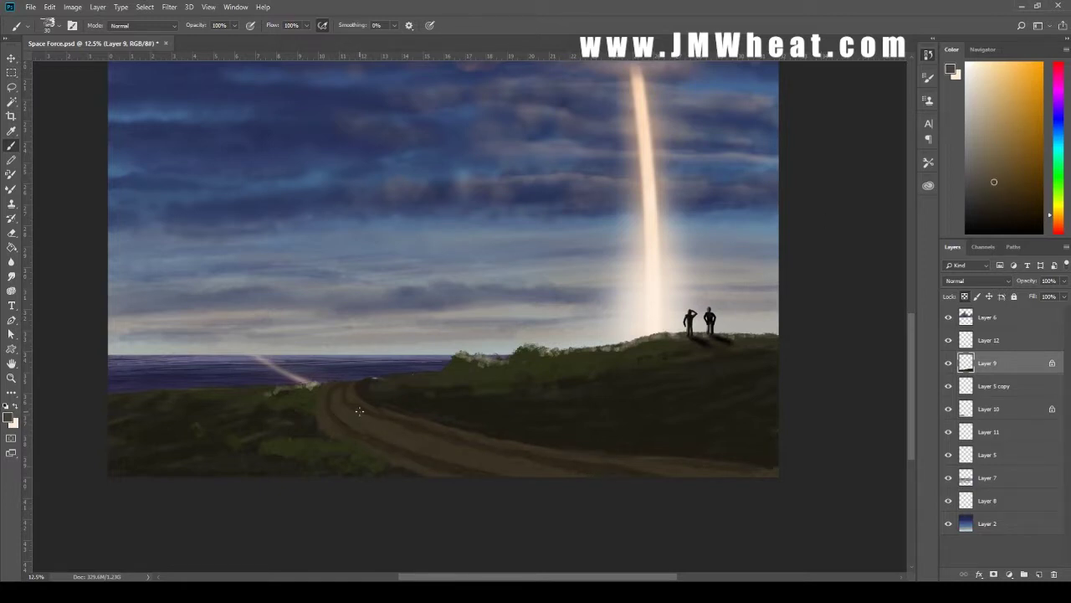
left_click(618, 467, "alt")
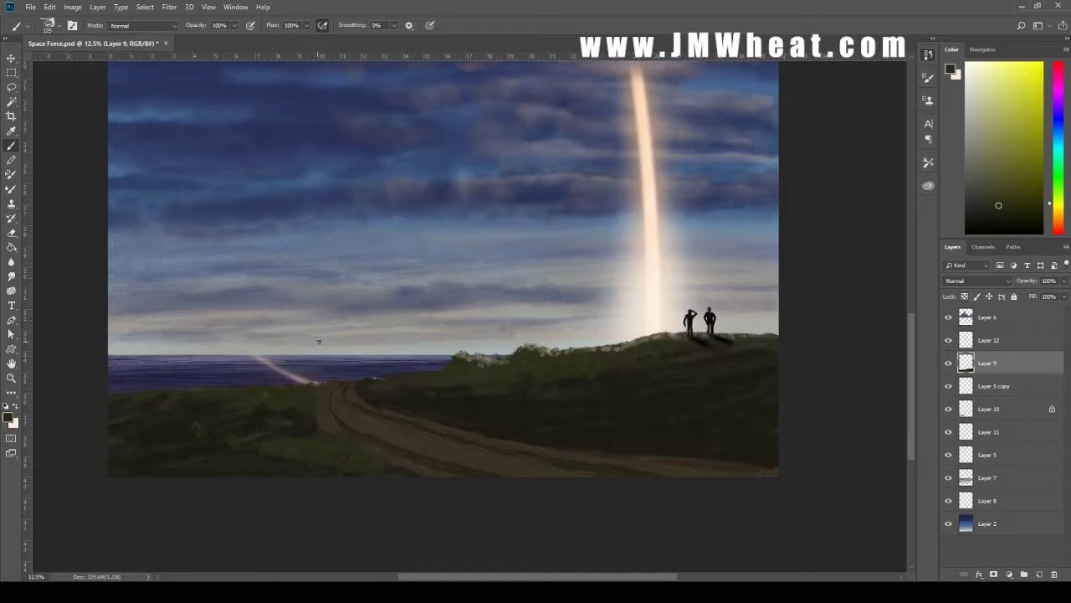
left_click_drag(473, 355, 603, 345)
key("bracketright")
key("bracketright")
key("bracketright")
left_click_drag(385, 368, 452, 381)
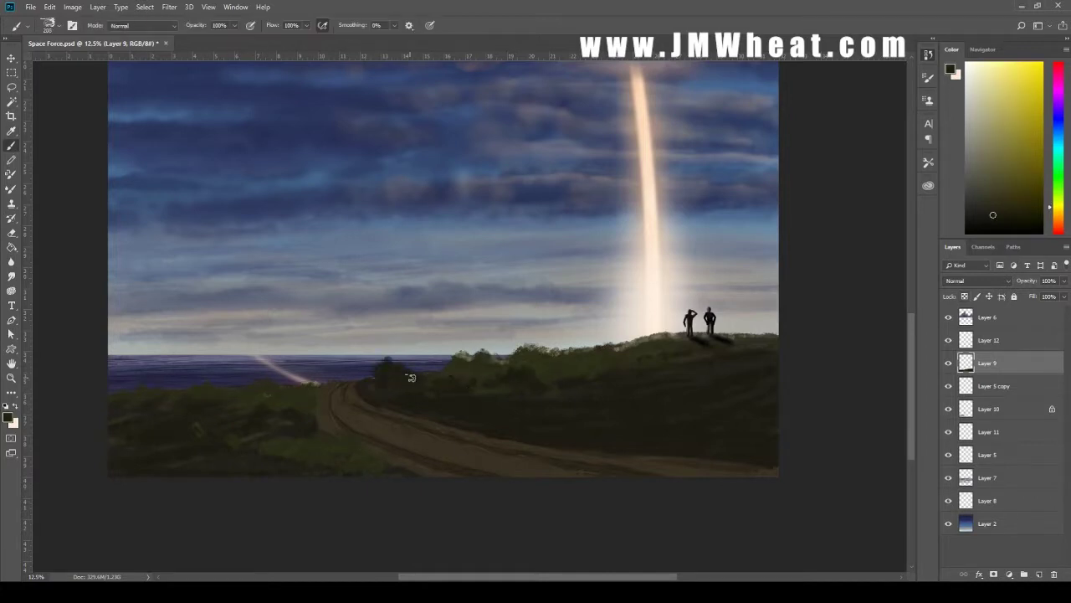
left_click_drag(719, 339, 753, 330)
Darken the dirt road area with the brush at about 48% opacity
key("4")
key("8")
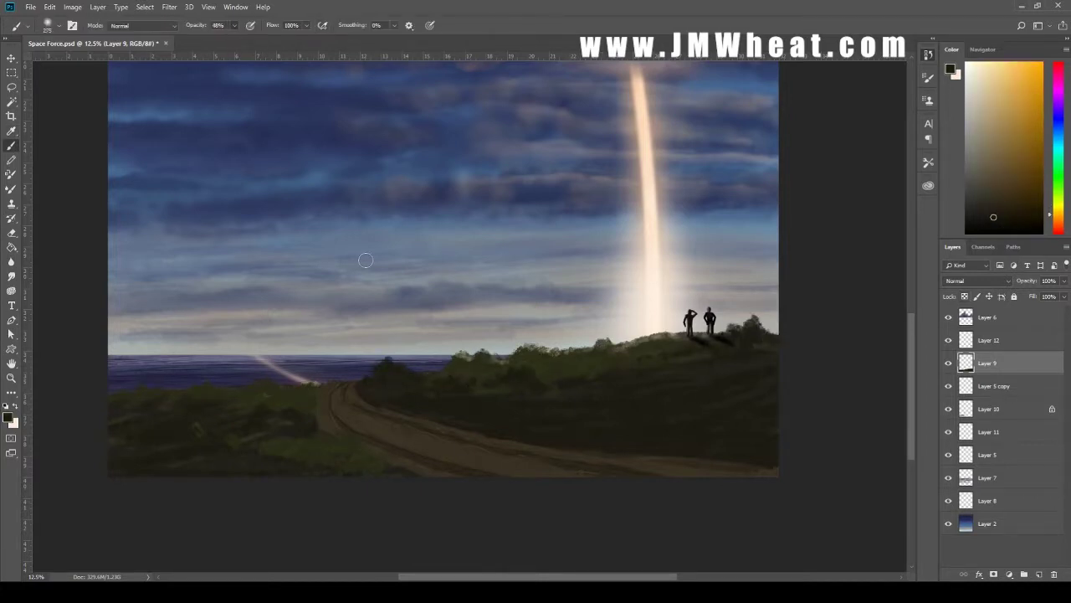
left_click_drag(359, 401, 444, 448)
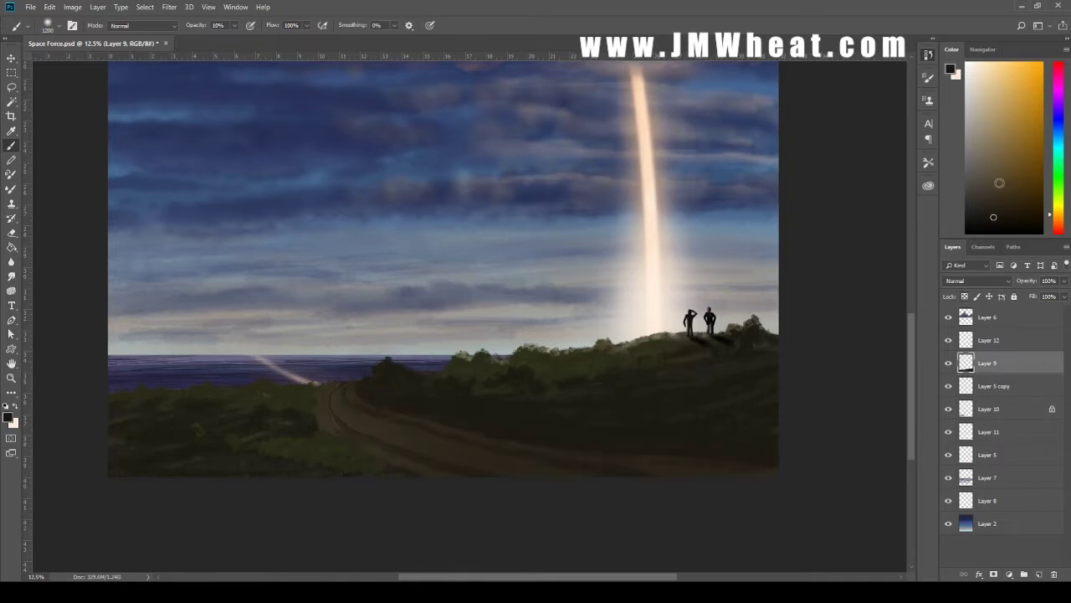
key("1")
key("1")
key("3")
key("6")
key("ctrl+minus")
scroll(407, 472, "up", 3)
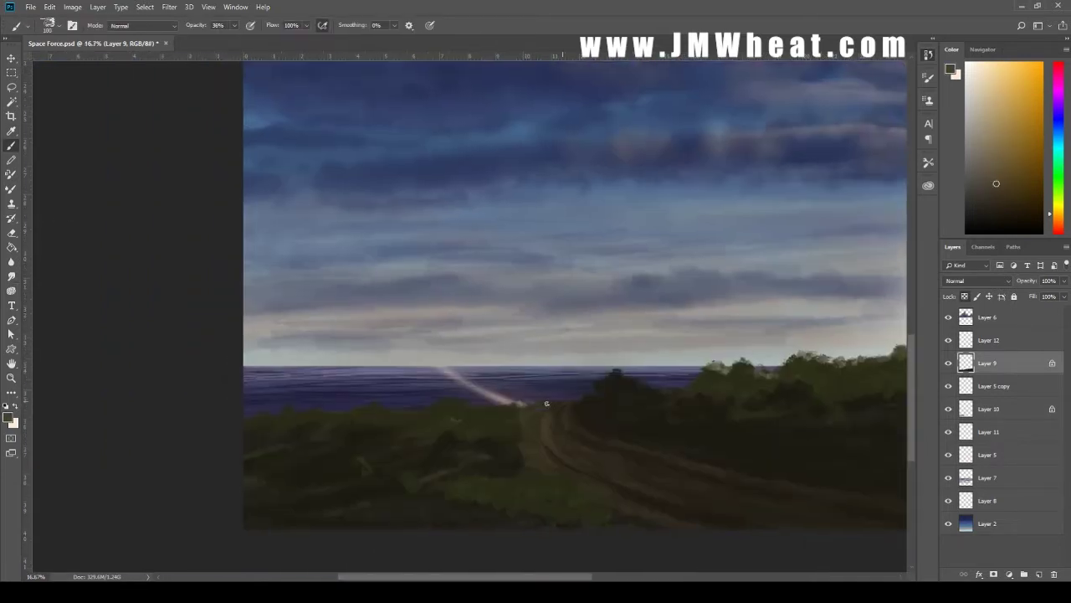
Add light tan strokes along the road and green highlights on the roadside trees
key("1")
key("8")
left_click(547, 404, "alt")
left_click_drag(532, 439, 535, 408)
left_click(554, 403, "alt")
key("3")
key("2")
key("2")
key("2")
left_click(615, 374, "alt")
left_click_drag(587, 395, 604, 381)
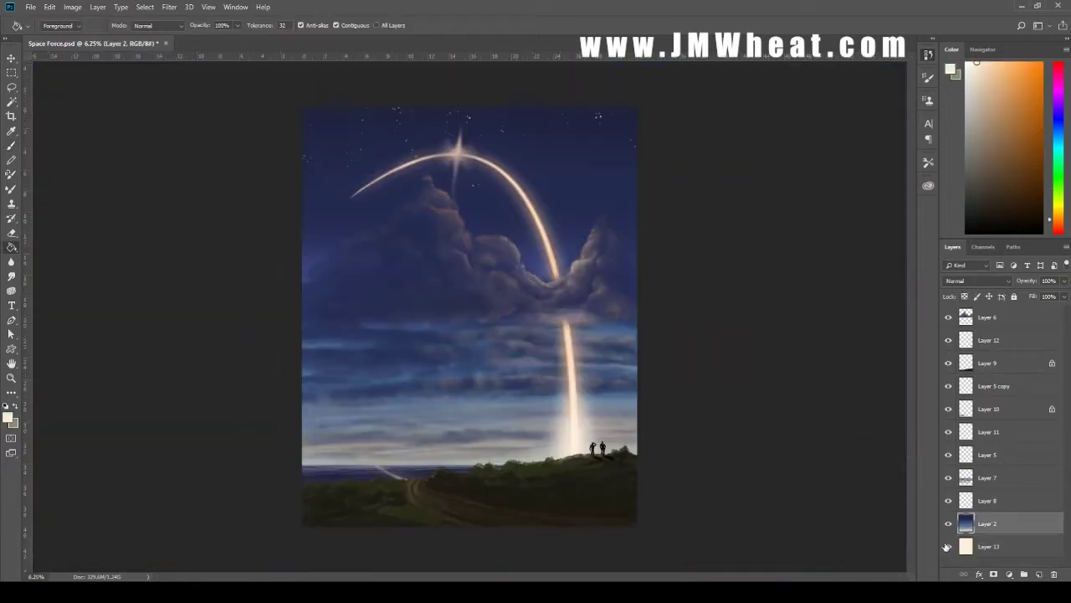
Undo a trial layer merge, lock Layer 6 transparency, and smudge its cloud edge softer
key("ctrl+e")
key("b")
left_click(454, 239, "alt")
key("alt+period")
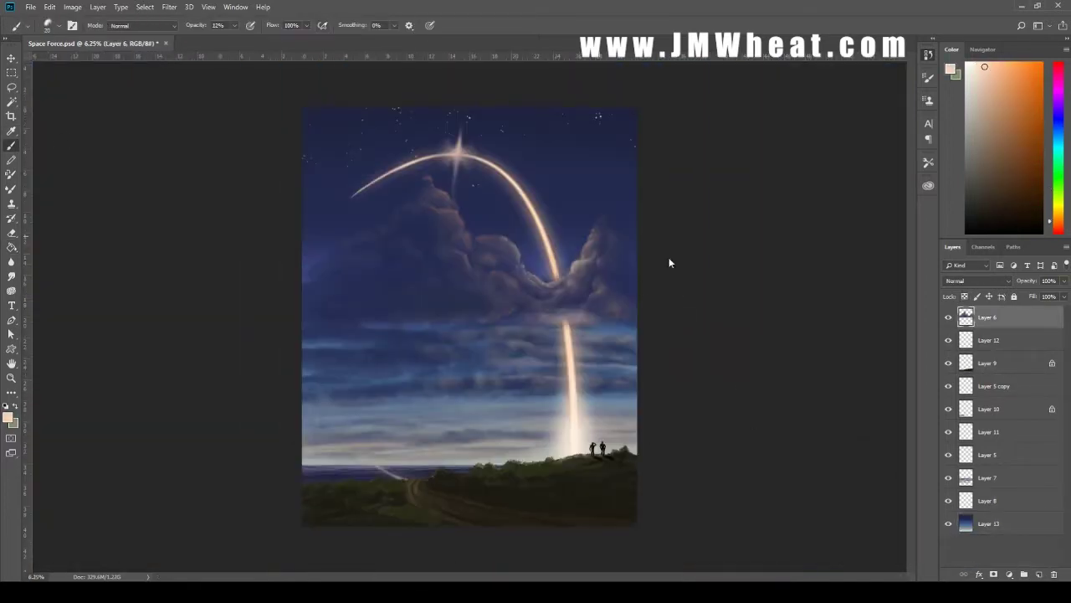
key("ctrl+z")
key("slash")
left_click(607, 215, "alt")
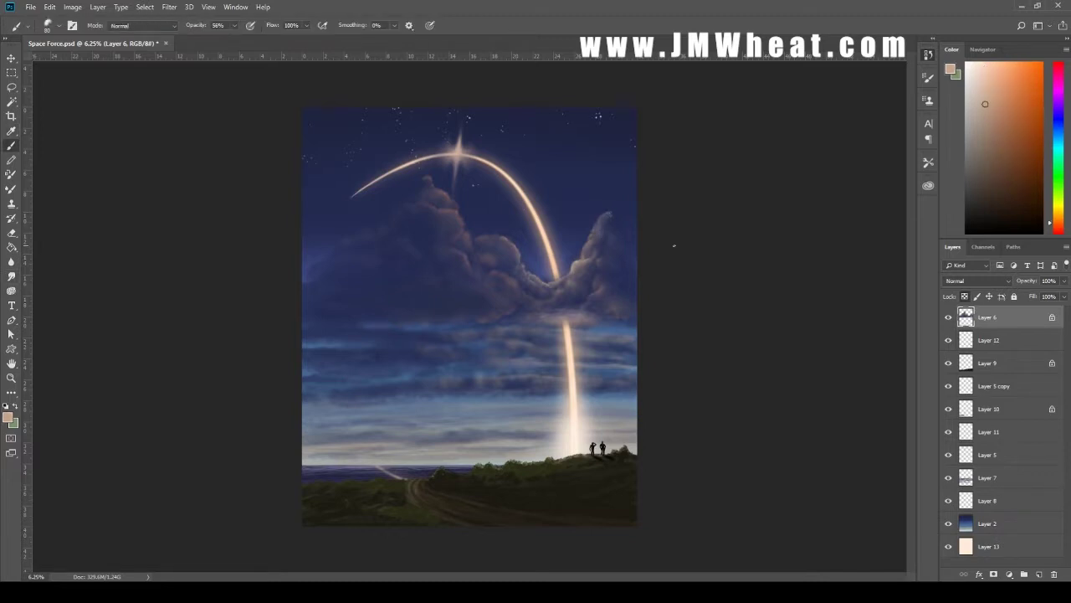
key("r")
key("ctrl+plus")
left_click_drag(617, 230, 604, 244)
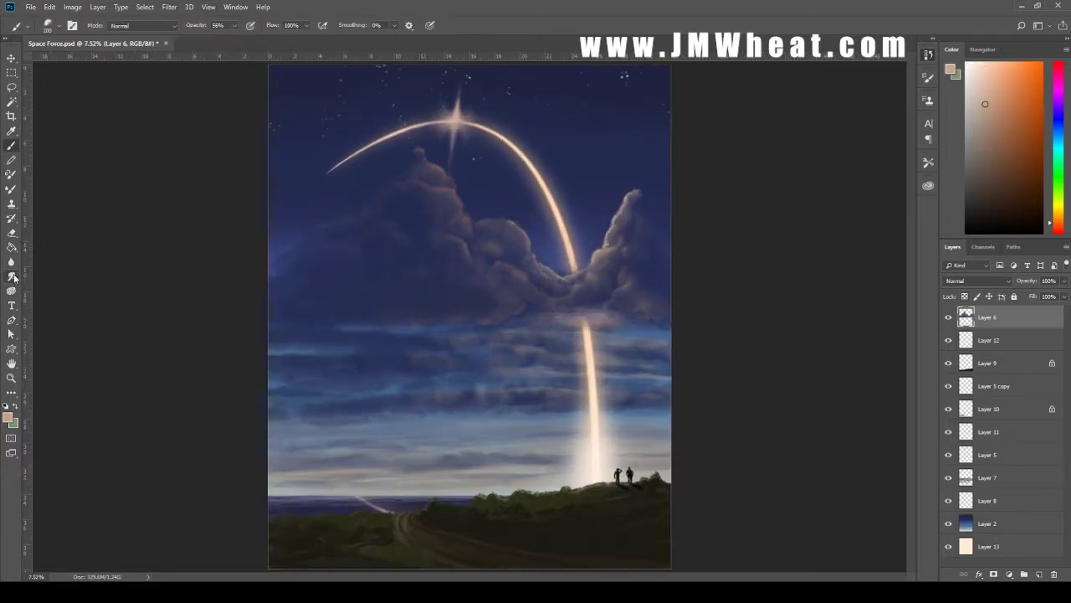
Paint dark blue mid-sky strokes on a new layer, hide them, and toggle the duplicated sky layer
left_click(987, 500)
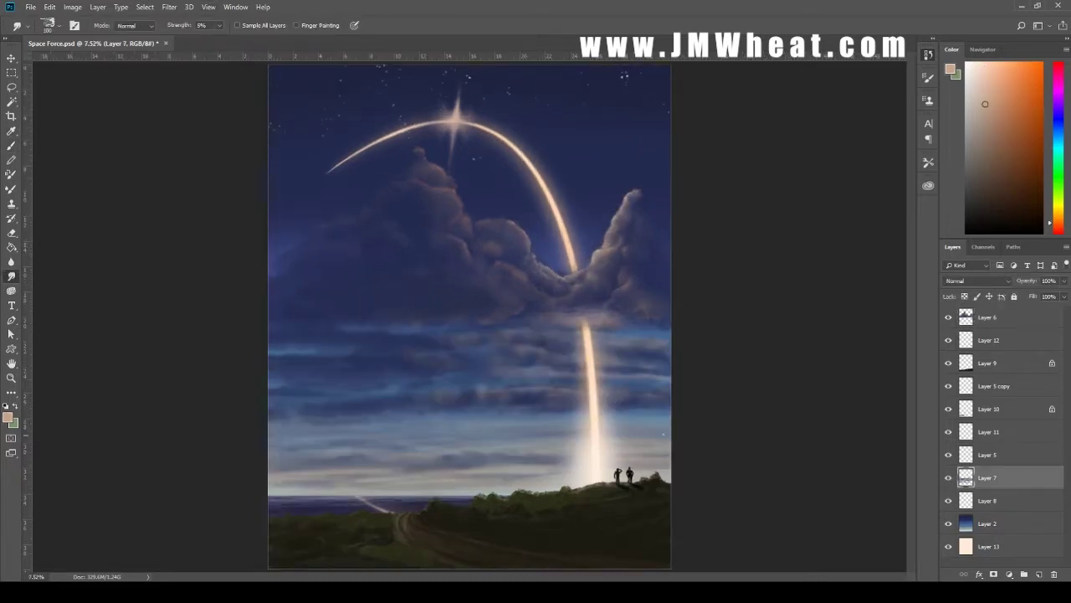
key("ctrl+shift+alt+n")
key("b")
left_click(626, 450, "alt")
left_click_drag(636, 368, 320, 348)
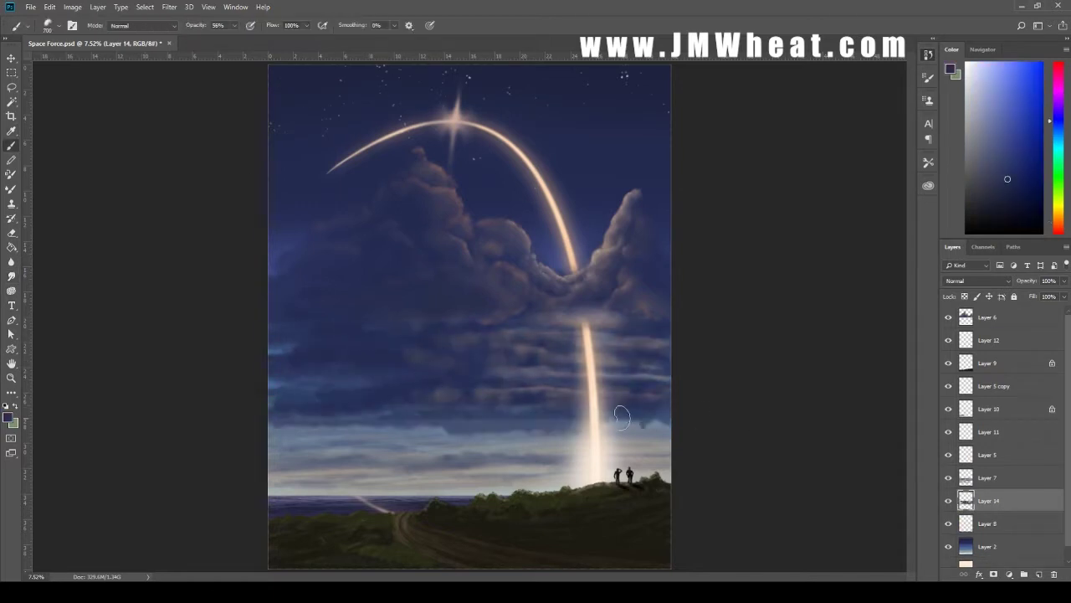
left_click(948, 500)
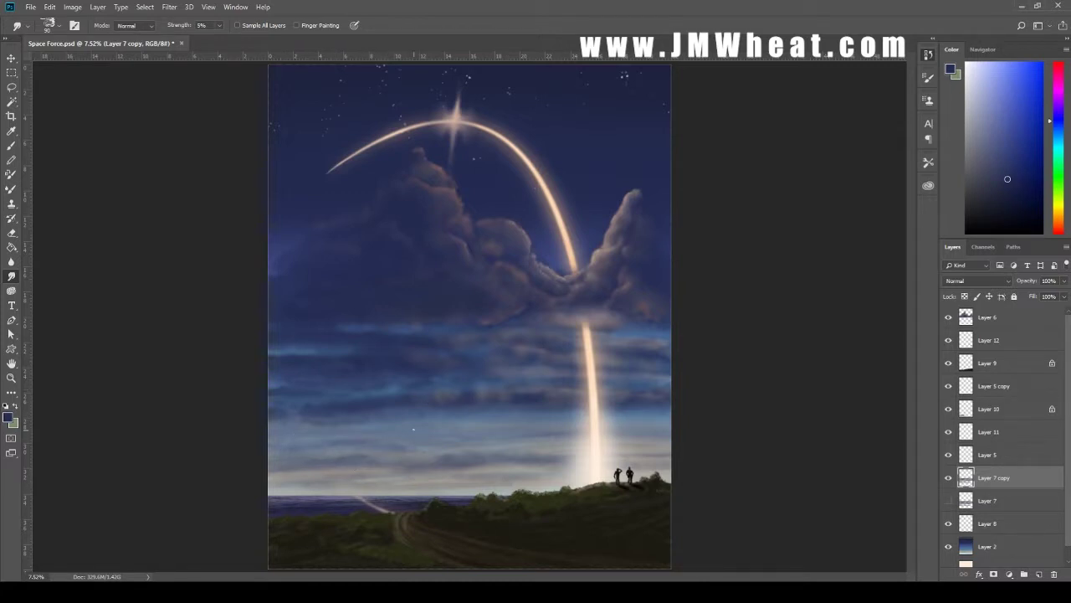
left_click(948, 478)
Paint pale peach cloud trails across the mid-sky band on Layer 7 copy
key("b")
left_click(452, 383, "alt")
left_click_drag(452, 383, 395, 383)
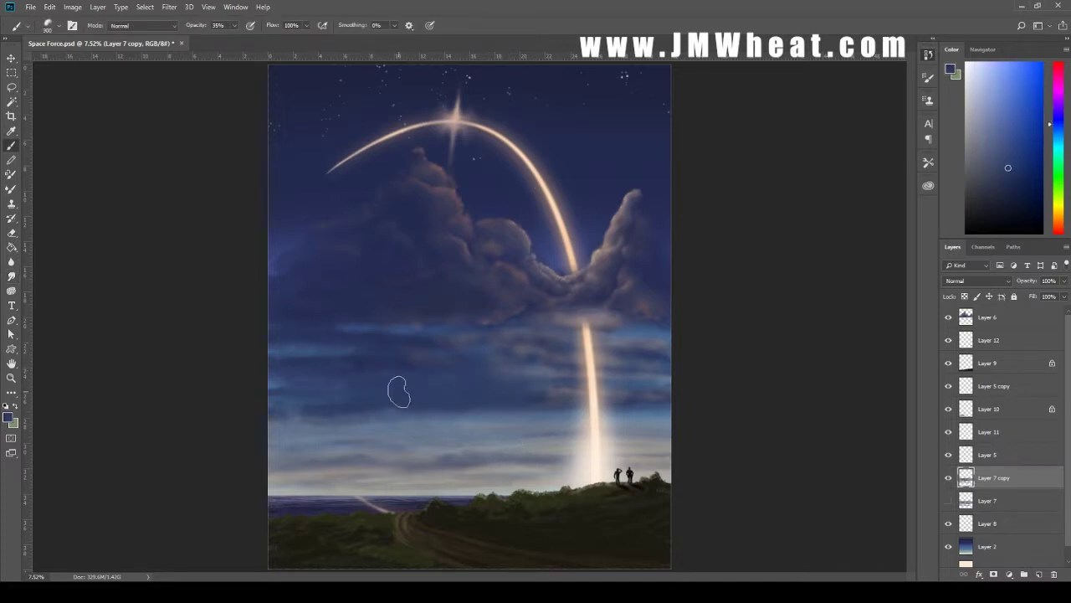
left_click(510, 381, "alt")
mouse_move(440, 330)
left_mouse_down()
mouse_move(629, 356)
mouse_move(434, 341)
left_mouse_up()
Smudge the mid-sky and right-hand trails into soft, puffy clouds with a wispy streak
key("r")
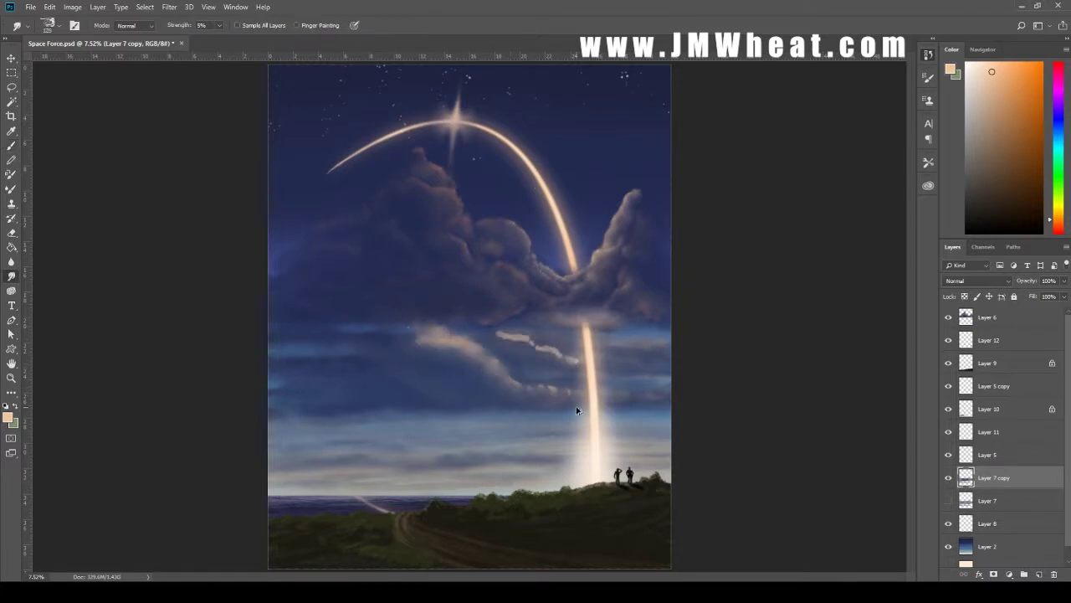
key("ctrl+alt+z")
key("ctrl+alt+z")
key("ctrl+alt+z")
key("i")
left_click(427, 169)
key("r")
key("ctrl+shift+z")
key("ctrl+shift+z")
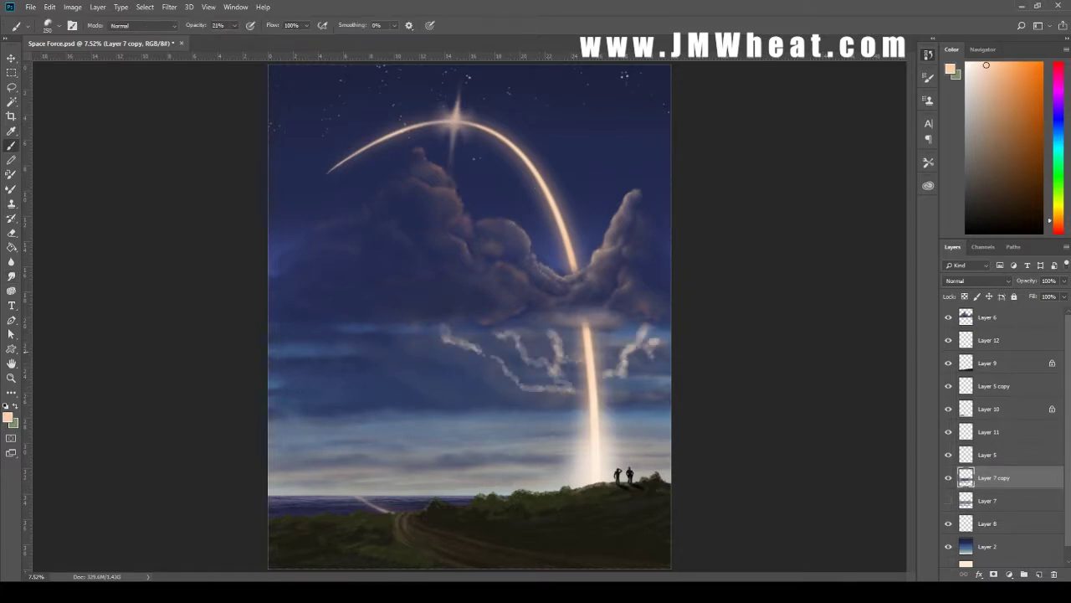
key("ctrl+shift+z")
mouse_move(651, 335)
left_mouse_down()
mouse_move(624, 376)
mouse_move(633, 404)
left_mouse_up()
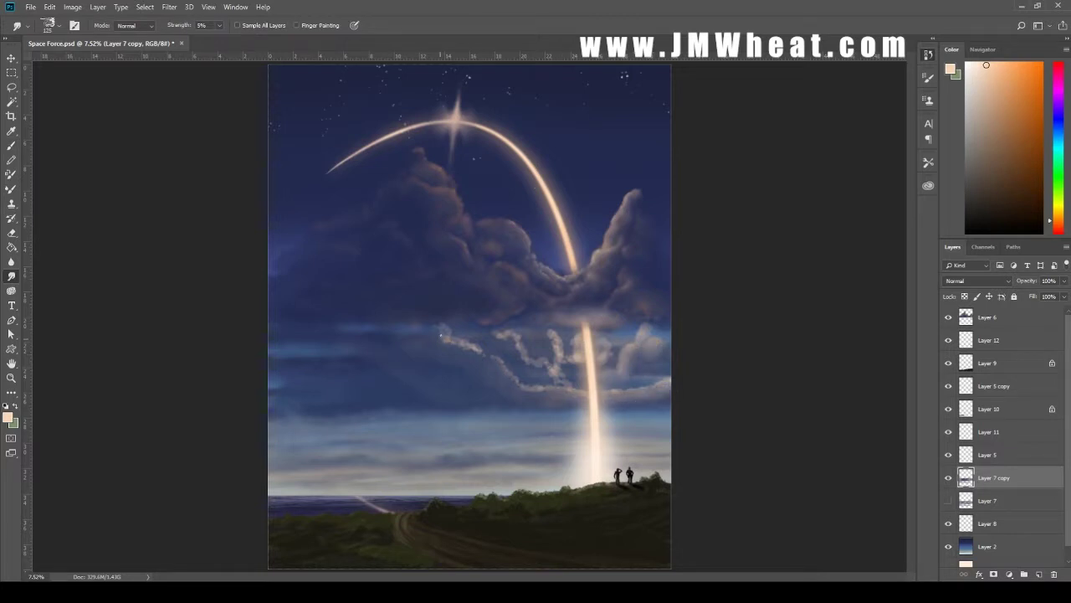
left_click_drag(441, 335, 610, 350)
left_click(983, 49)
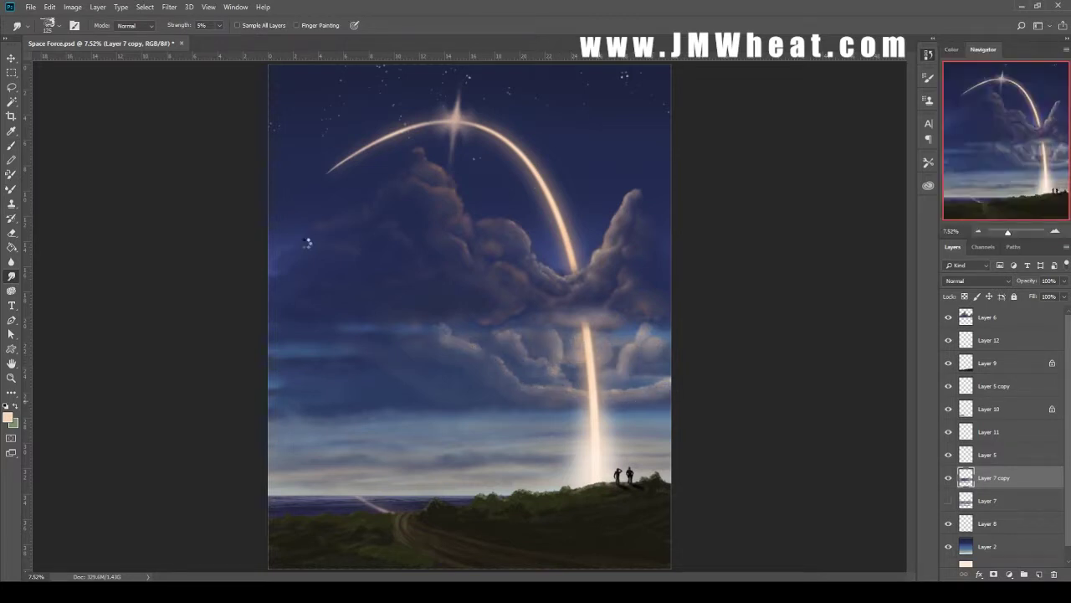
left_click_drag(650, 406, 507, 408)
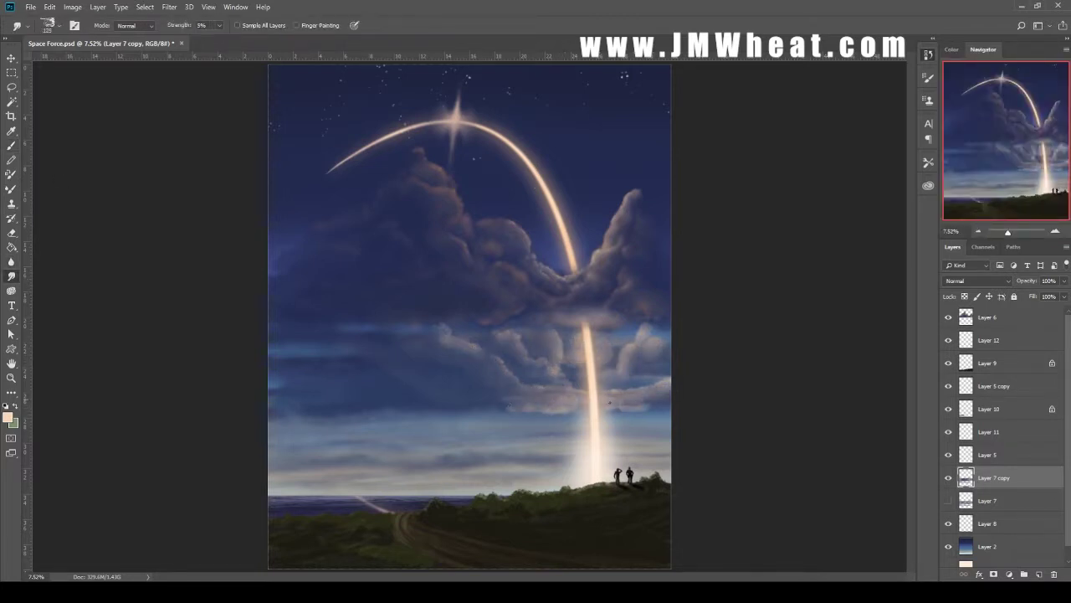
Brighten clouds right of the rocket trail and dab dark blue into the lower and side clouds
key("b")
mouse_move(616, 400)
left_mouse_down()
mouse_move(613, 373)
mouse_move(642, 339)
left_mouse_up()
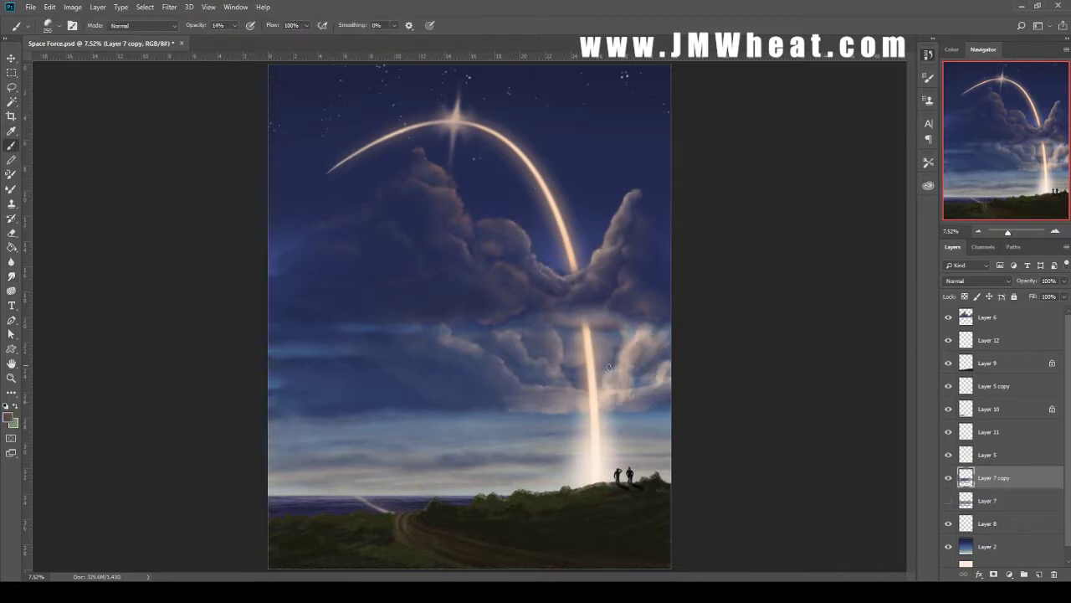
key("r")
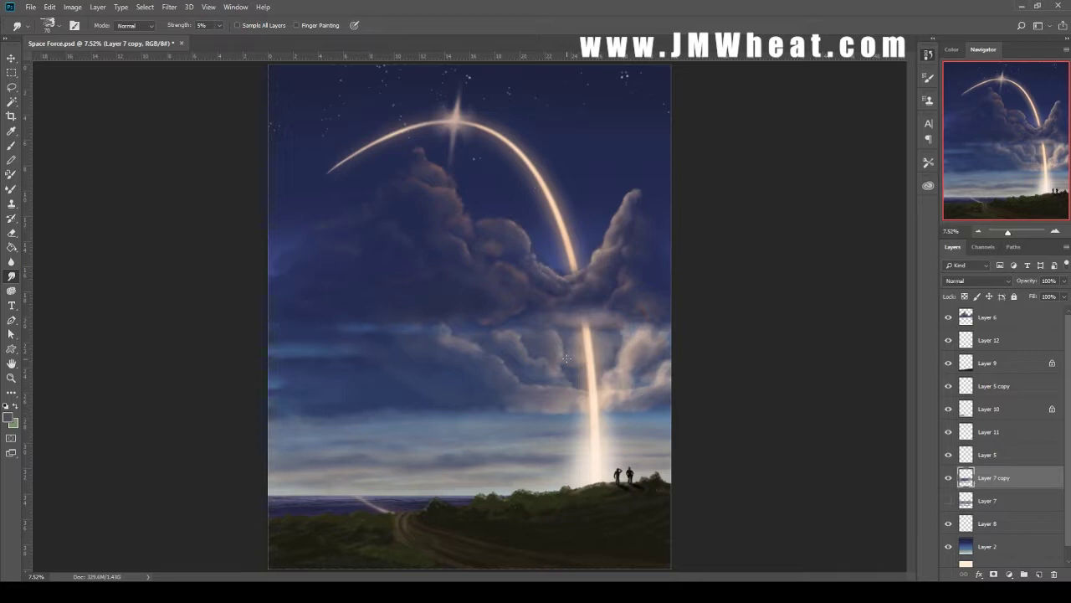
key("b")
left_click_drag(436, 331, 664, 335)
left_click_drag(461, 360, 323, 382)
Brush soft light strokes across the middle clouds, then darken the left-middle clouds at 25% opacity
key("i")
mouse_move(544, 359)
left_mouse_down()
mouse_move(661, 373)
mouse_move(519, 368)
left_mouse_up()
key("b")
mouse_move(636, 343)
left_mouse_down()
mouse_move(427, 352)
mouse_move(419, 330)
mouse_move(318, 372)
left_mouse_up()
key("2")
key("5")
key("F6")
left_click_drag(368, 335, 284, 377)
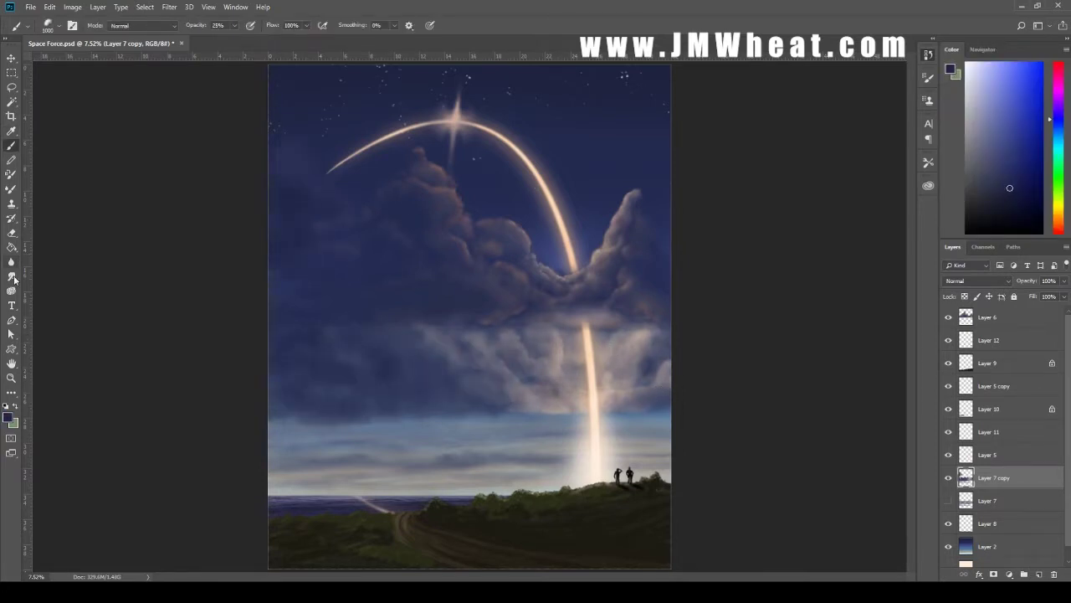
Sample a dark purple and a darker sky colour, and set brush opacity to 14%
left_click(12, 277)
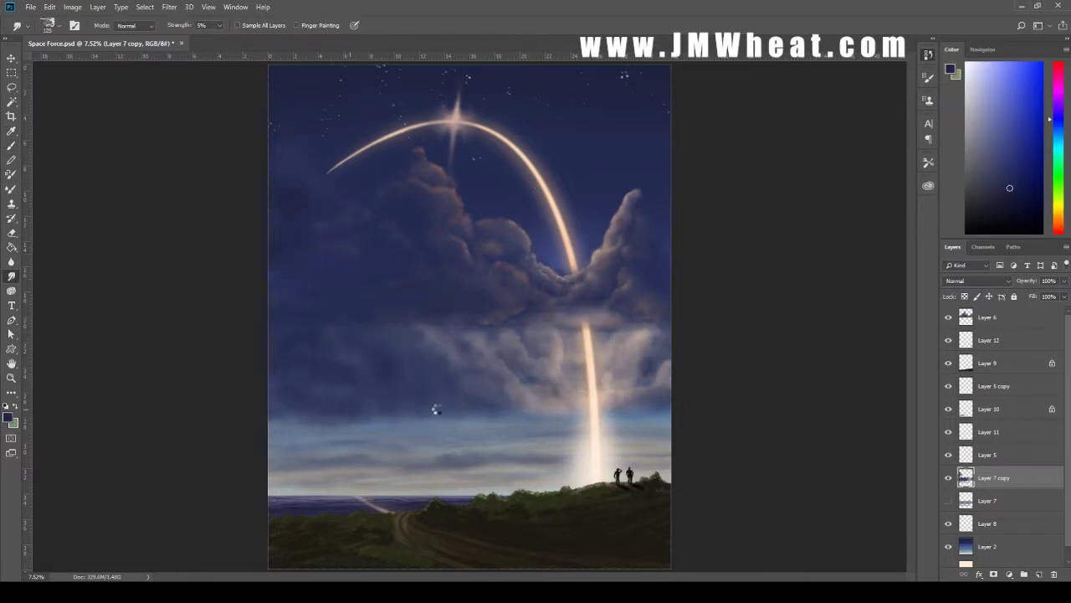
left_click(347, 206, "alt")
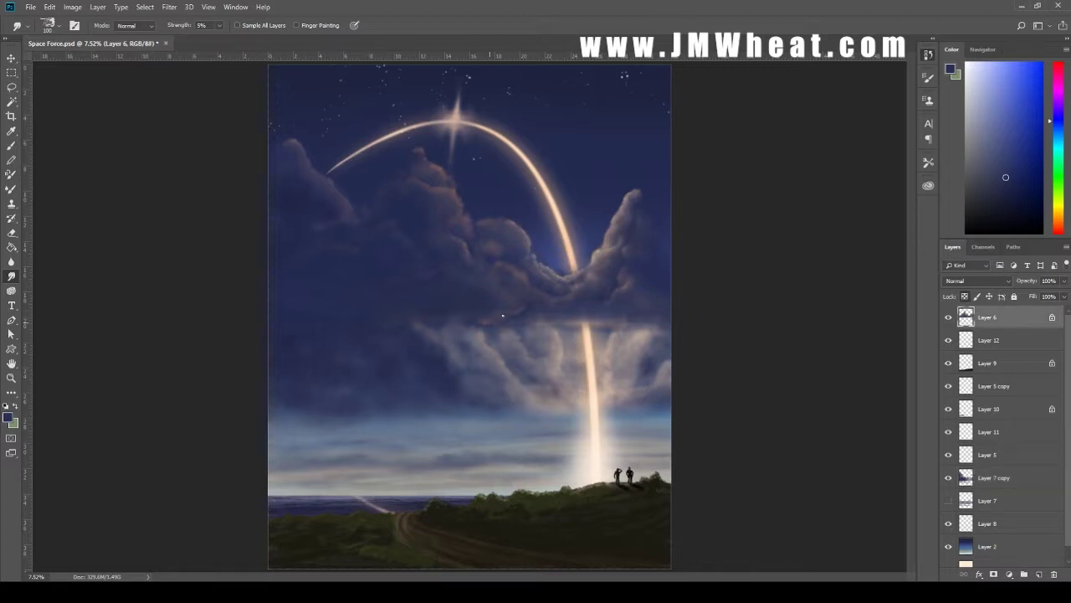
key("b")
left_click(543, 318, "alt")
left_click(588, 310, "alt")
key("1")
key("4")
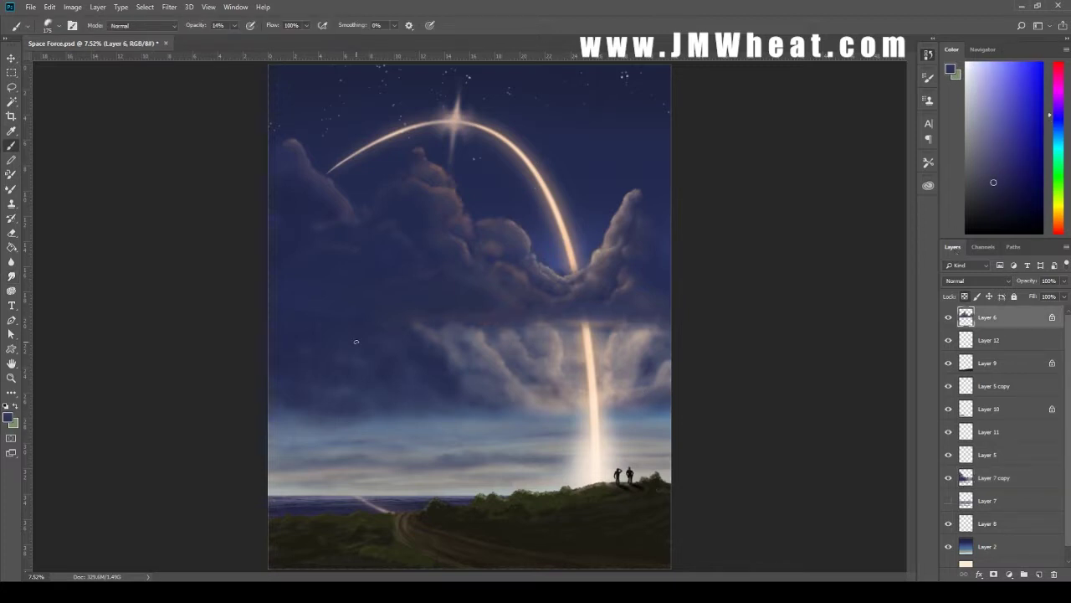
On Layer 7 copy, sample dark blue from the sky with brush opacity at 1%
left_click(323, 410, "alt")
key("r")
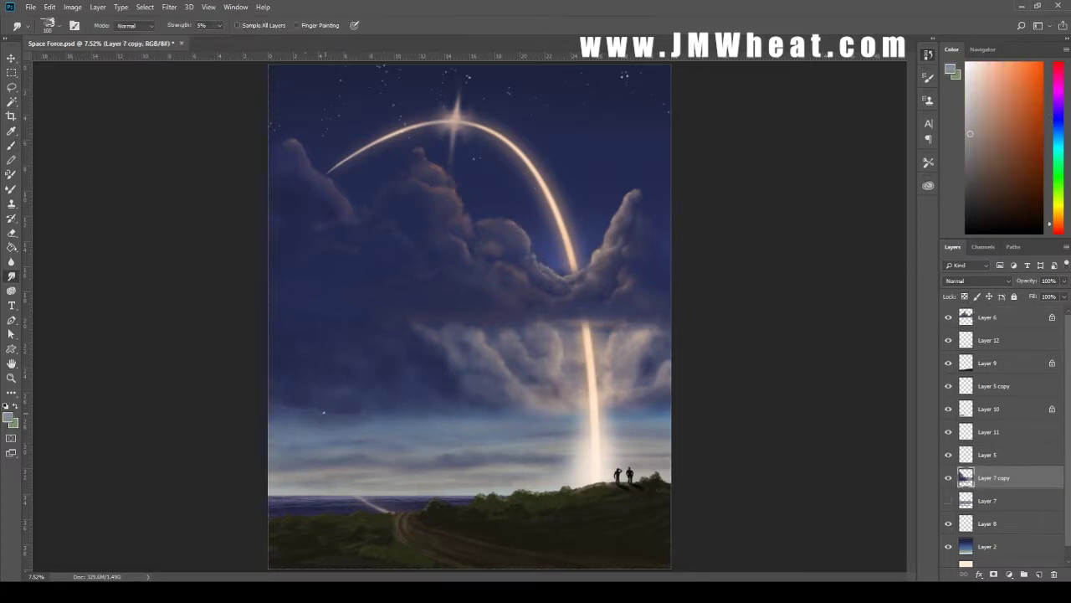
key("b")
left_click(409, 399, "alt")
key("0")
key("1")
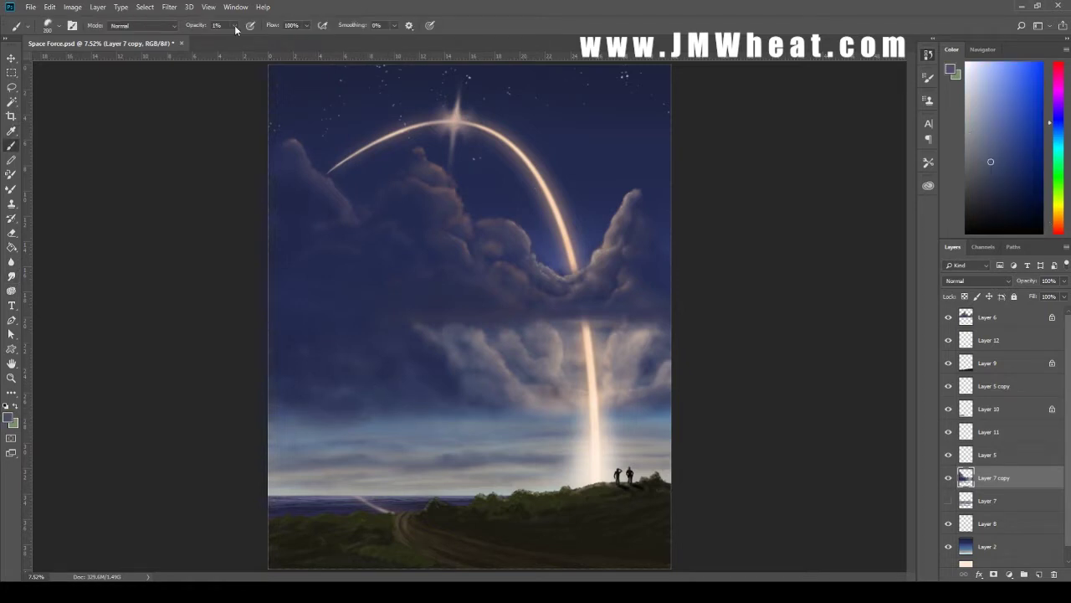
key("r")
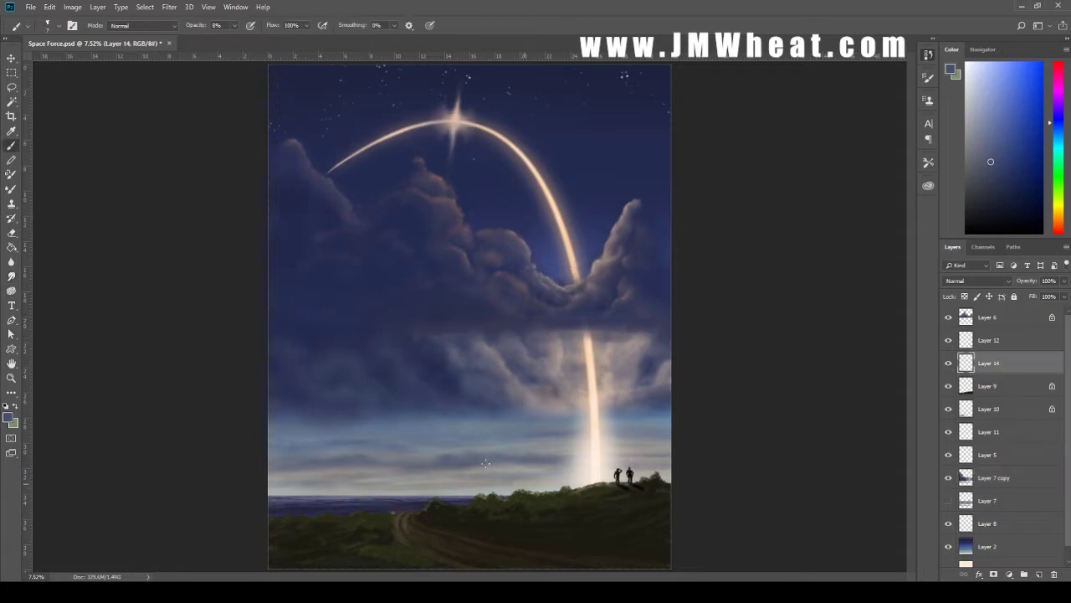
Paint dark navy fence posts on new Layer 14, copy them left, and place it below Layer 12
key("b")
key("ctrl+shift+alt+n")
left_click(975, 210)
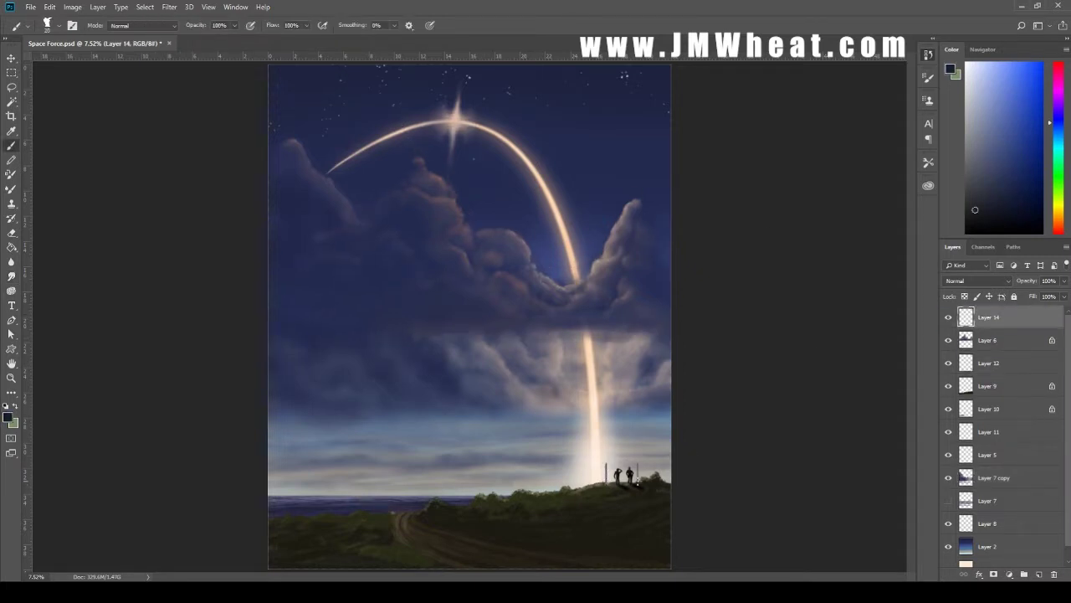
left_click_drag(676, 466, 614, 466)
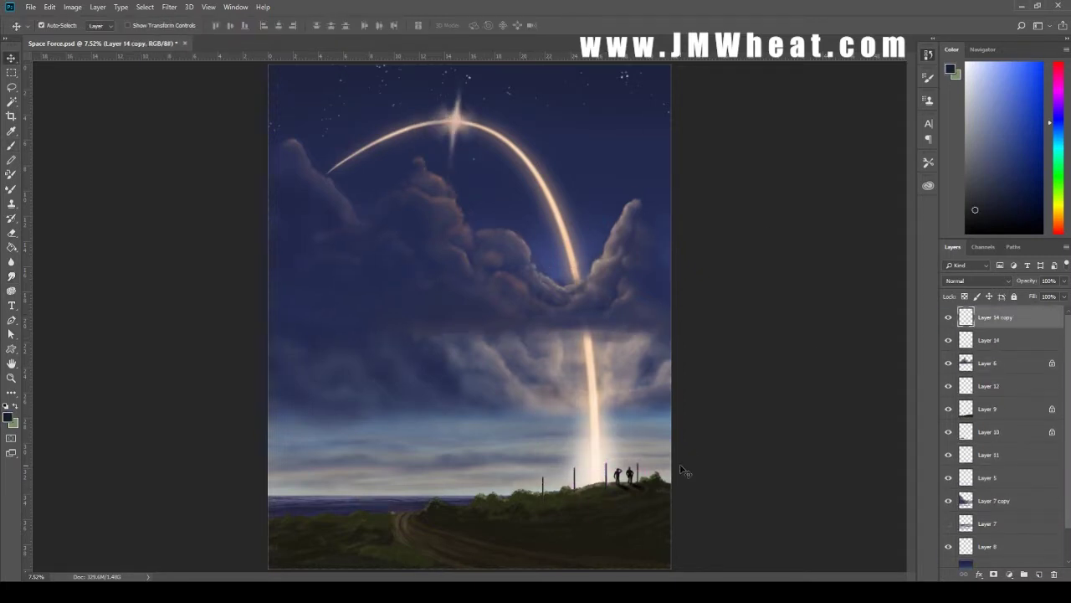
key("e")
key("v")
key("ctrl+e")
left_click_drag(1011, 325, 1011, 374)
Duplicate the posts along the ground and left horizon, merging all copies into Layer 14
key("ctrl+j")
key("e")
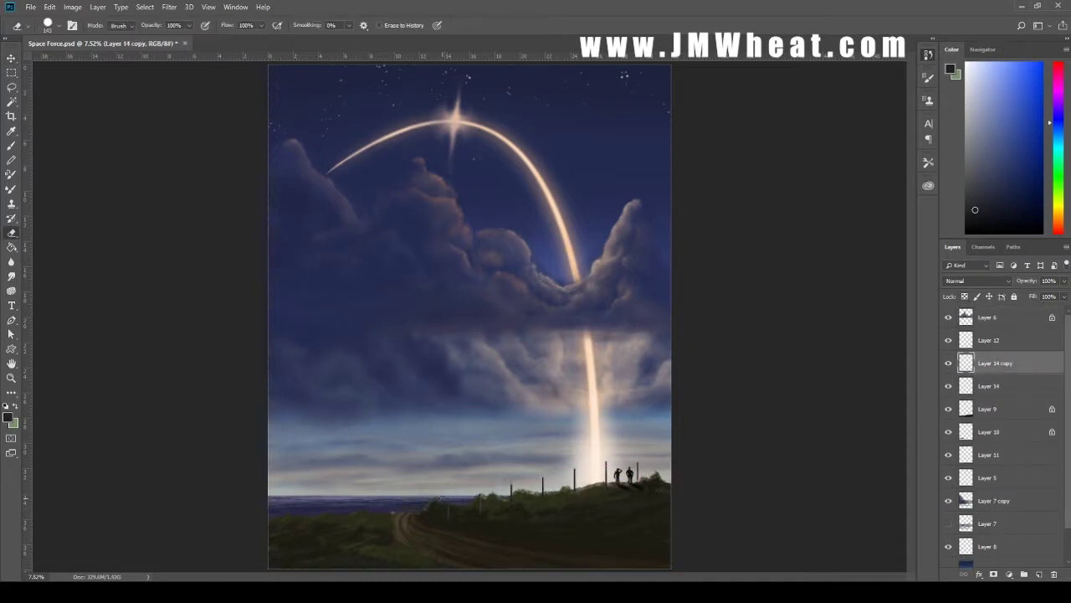
left_click_drag(483, 472, 572, 497)
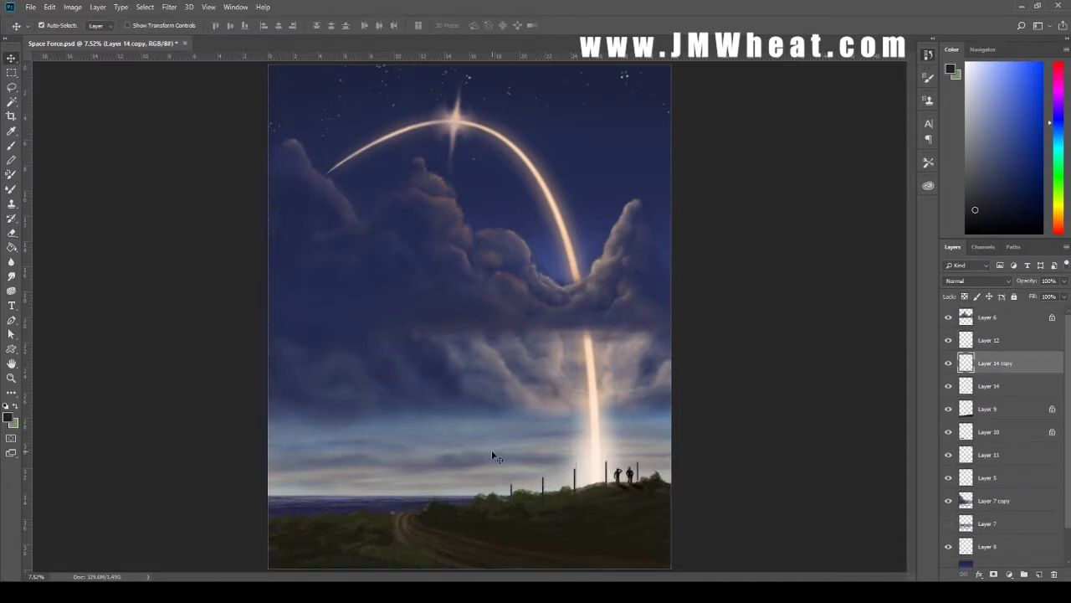
key("v")
key("ctrl+j")
left_click_drag(606, 485, 288, 489)
key("ctrl+j")
key("ctrl+j")
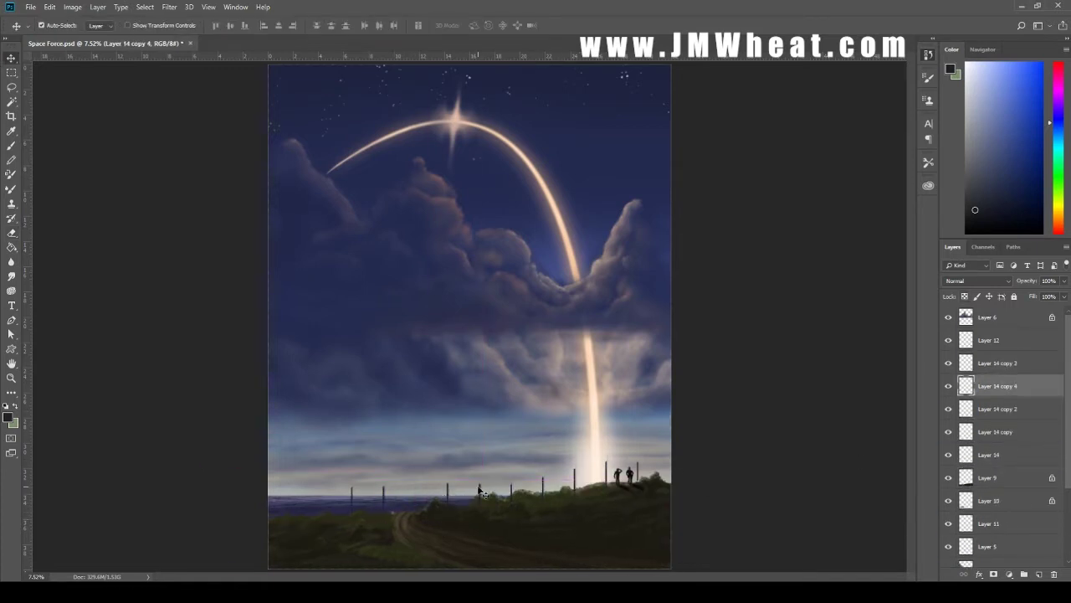
left_click(1040, 366)
key("ctrl+e")
key("ctrl+e")
key("ctrl+e")
key("b")
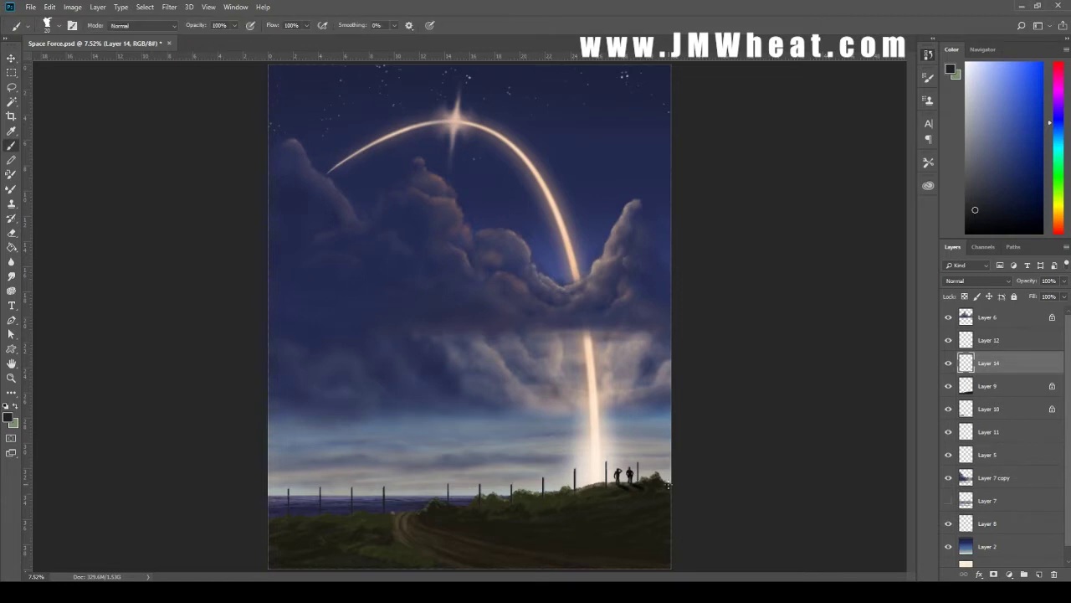
On a new layer, draw fence rails as straight segments linking the posts
left_click(1039, 574)
left_click(541, 480, "shift")
left_click(478, 489, "shift")
key("ctrl+plus")
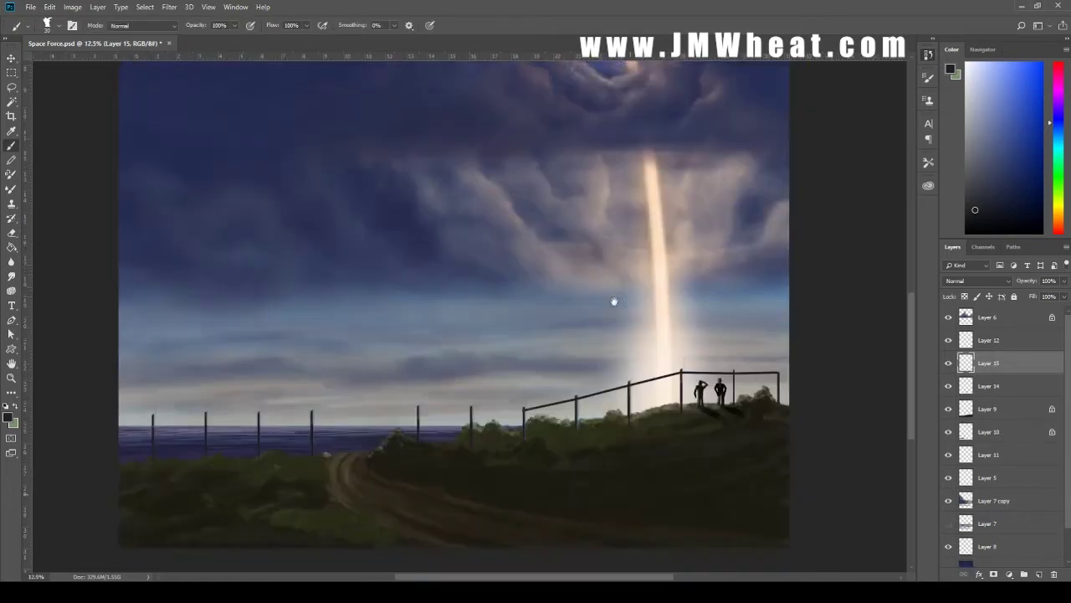
left_click(418, 400, "shift")
left_click(206, 405, "shift")
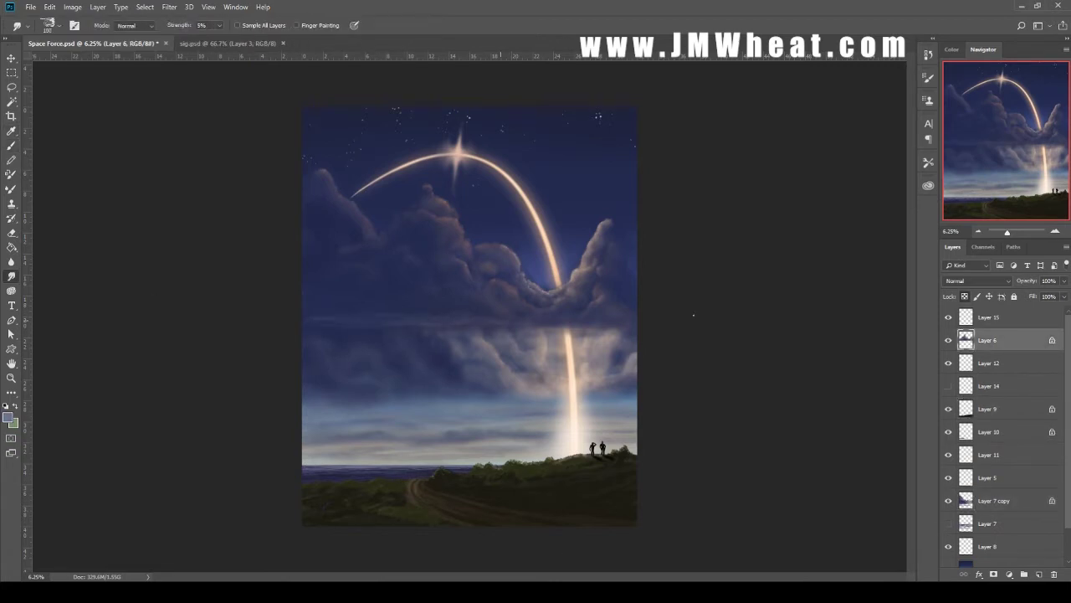
Toggle transparency lock on Layer 6 and make Layer 9 the active layer
key("slash")
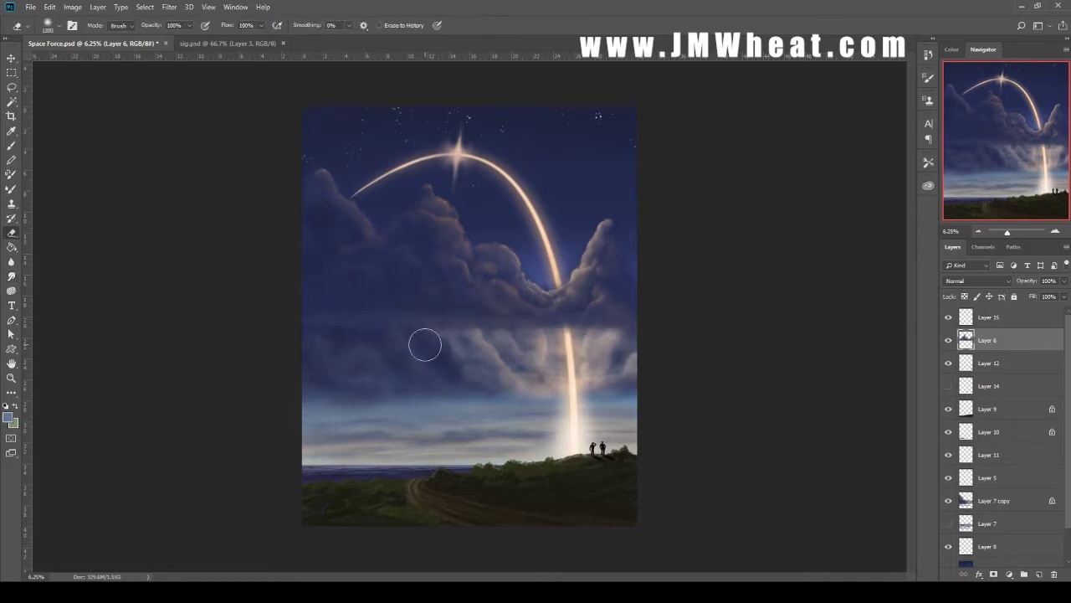
left_click(466, 323, "ctrl")
left_click(541, 316, "ctrl")
left_click(526, 468, "ctrl")
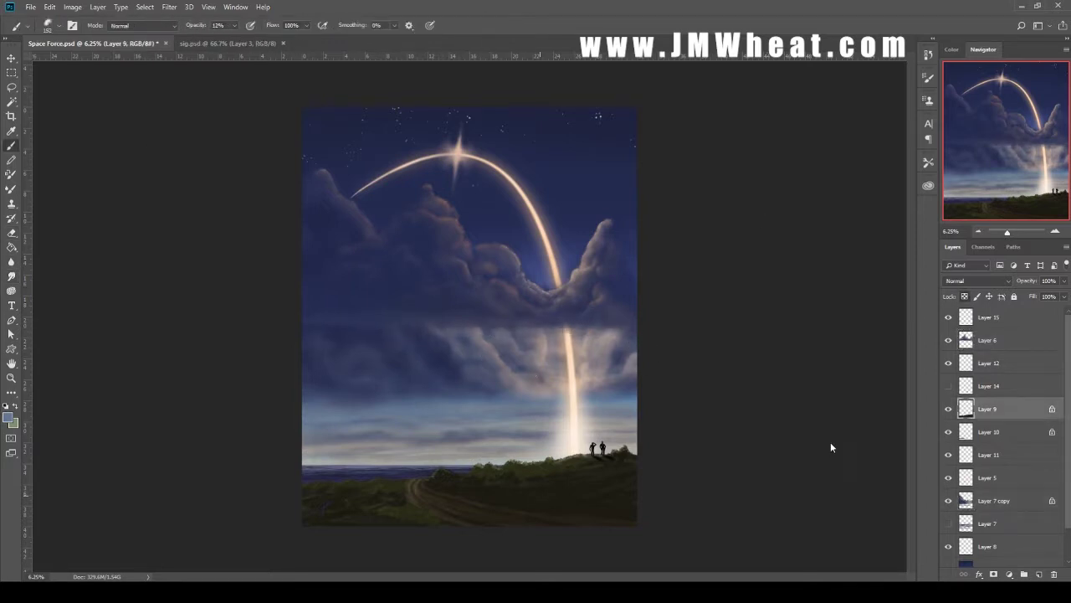
Paint the grass with a smaller brush, sampling dark greens and lighter and darker ground tones
key("i")
key("b")
left_click(951, 49)
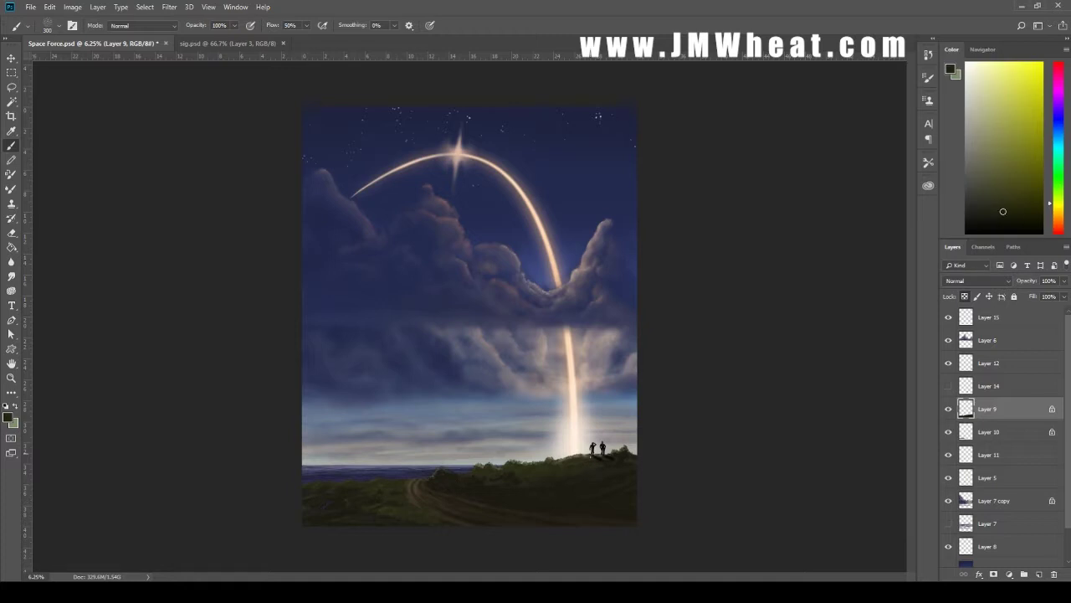
left_click(605, 476, "alt")
key("bracketleft")
key("bracketleft")
key("bracketleft")
left_click(571, 460, "alt")
left_click(606, 469, "alt")
left_click(530, 483, "alt")
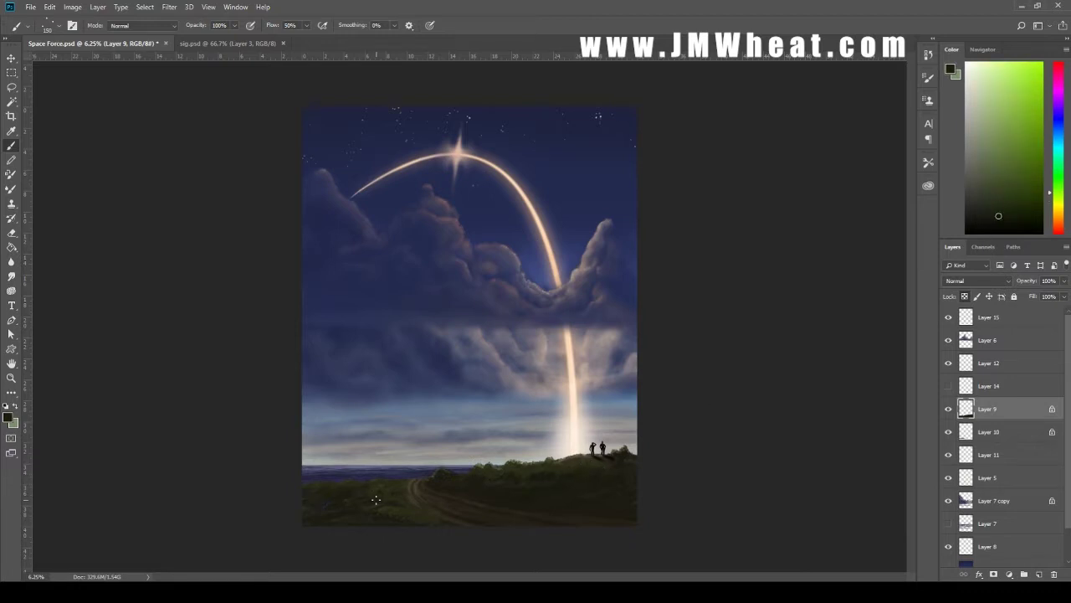
left_click(552, 470, "alt")
left_click(539, 507, "alt")
Smudge the grass together with a 100%-flow, size-175 brush, then sample light peach on Layer 6
key("r")
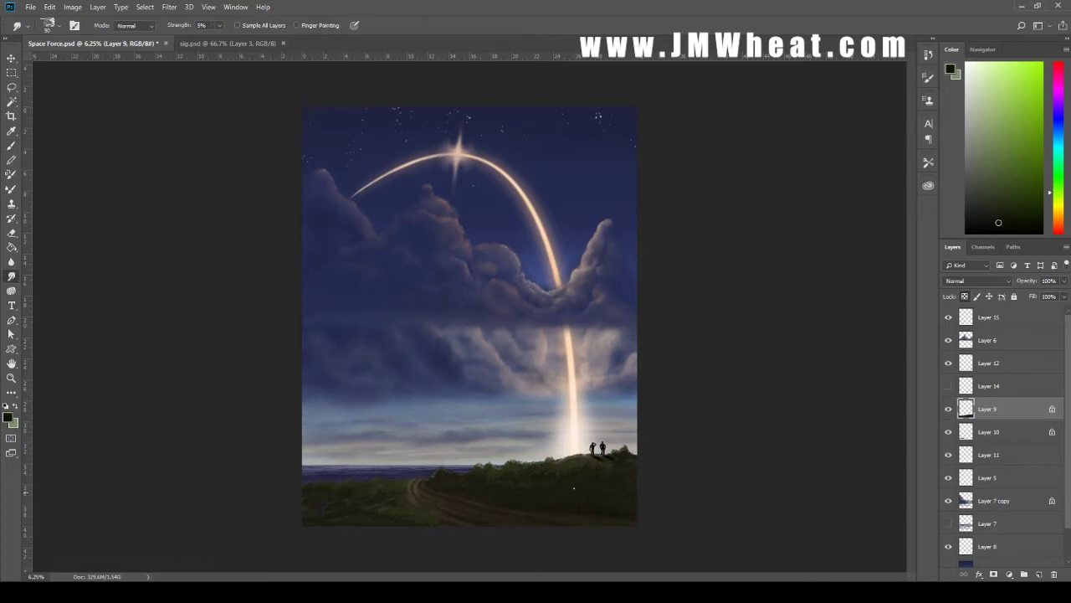
key("b")
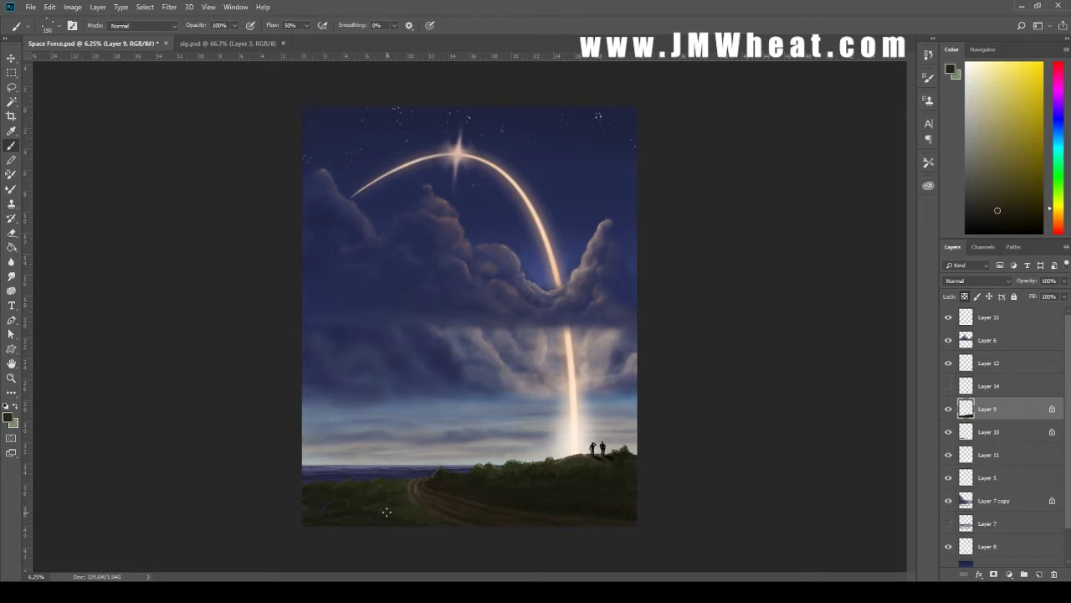
key("shift+0")
key("bracketright")
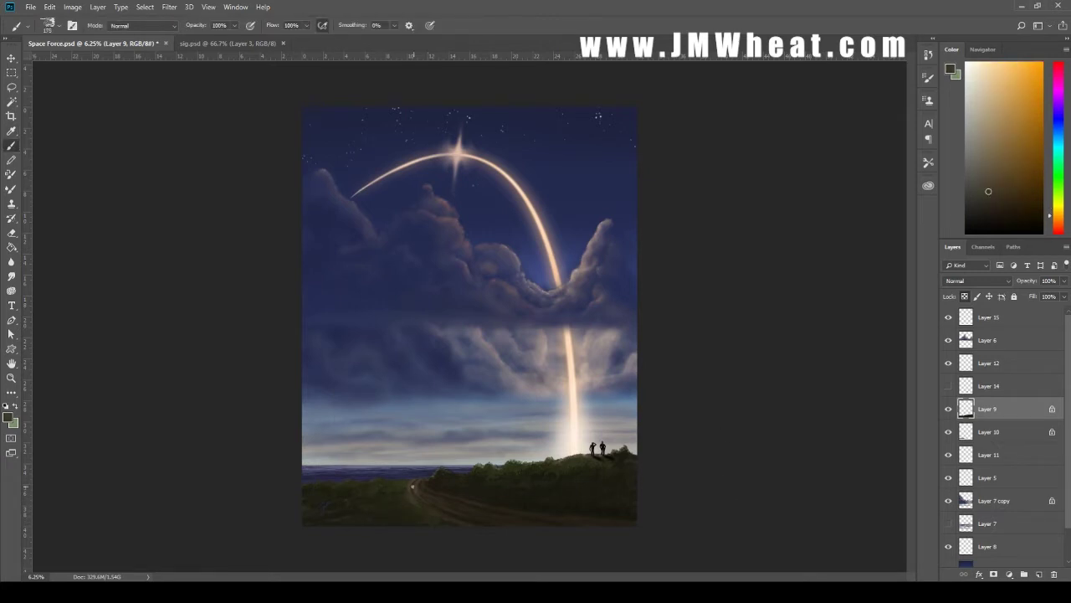
key("r")
key("b")
left_click(532, 486, "alt")
left_click(319, 515, "alt")
left_click(591, 244, "ctrl")
left_click(591, 244, "alt")
Paint 12%-opacity peach highlights on the right cloud edges and smudge them in
key("1")
key("2")
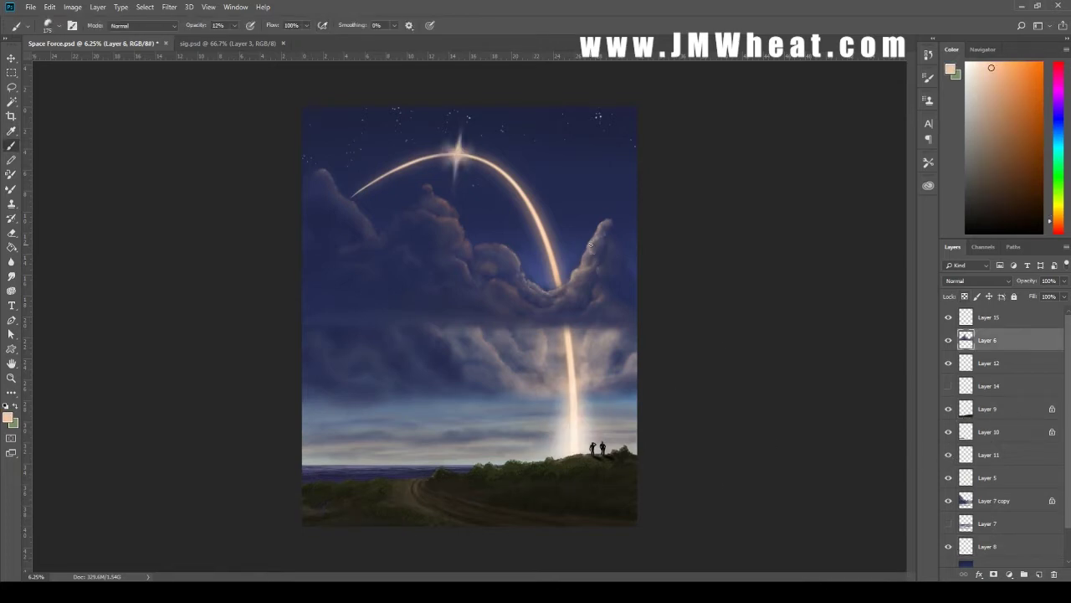
left_click_drag(591, 245, 569, 295)
left_click_drag(609, 244, 601, 268)
key("r")
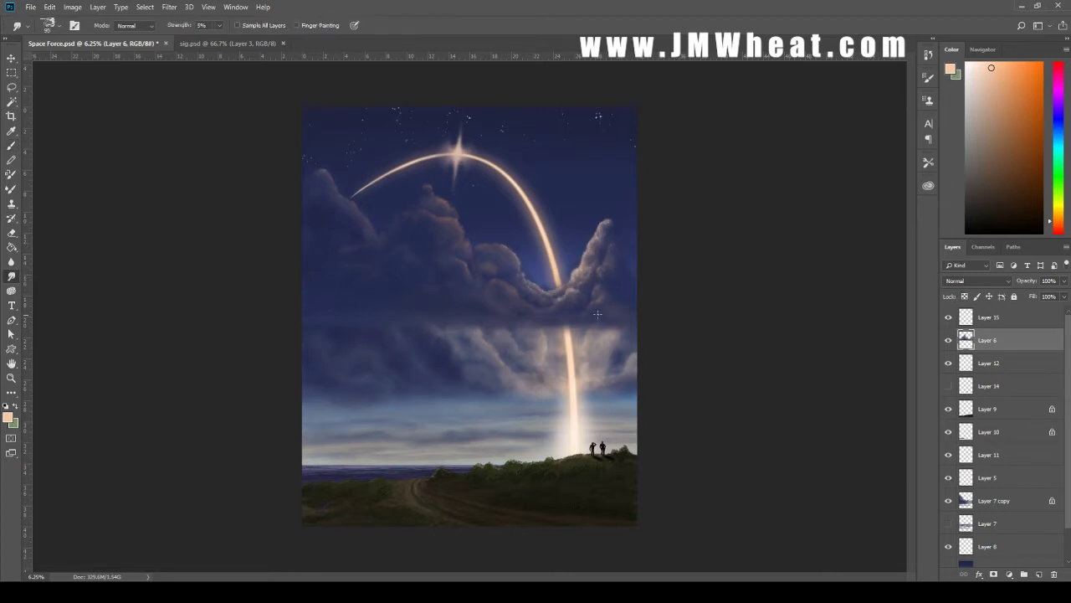
mouse_move(517, 287)
left_mouse_down()
mouse_move(460, 239)
mouse_move(489, 242)
mouse_move(487, 230)
left_mouse_up()
Sample a paler cloud colour and blend the bright right-side cloud edge
key("b")
left_click(505, 255, "alt")
key("r")
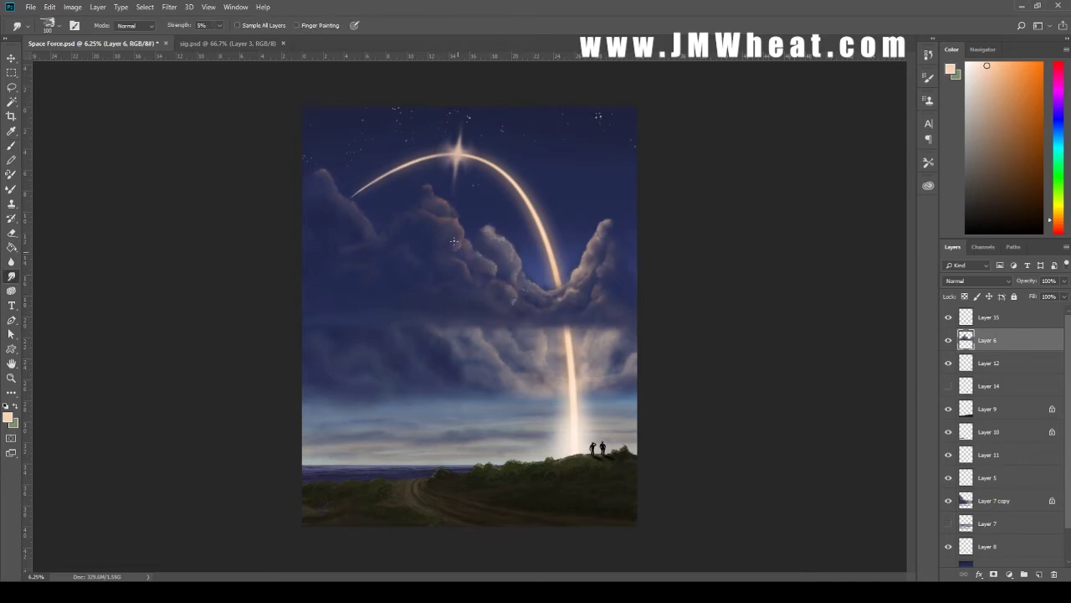
left_click_drag(513, 276, 492, 241)
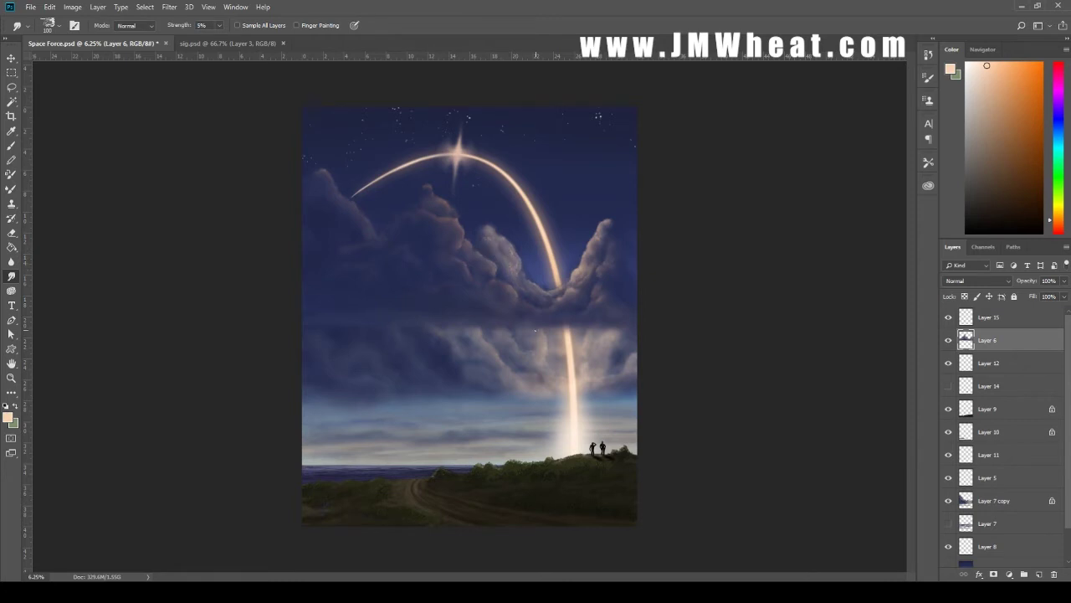
key("b")
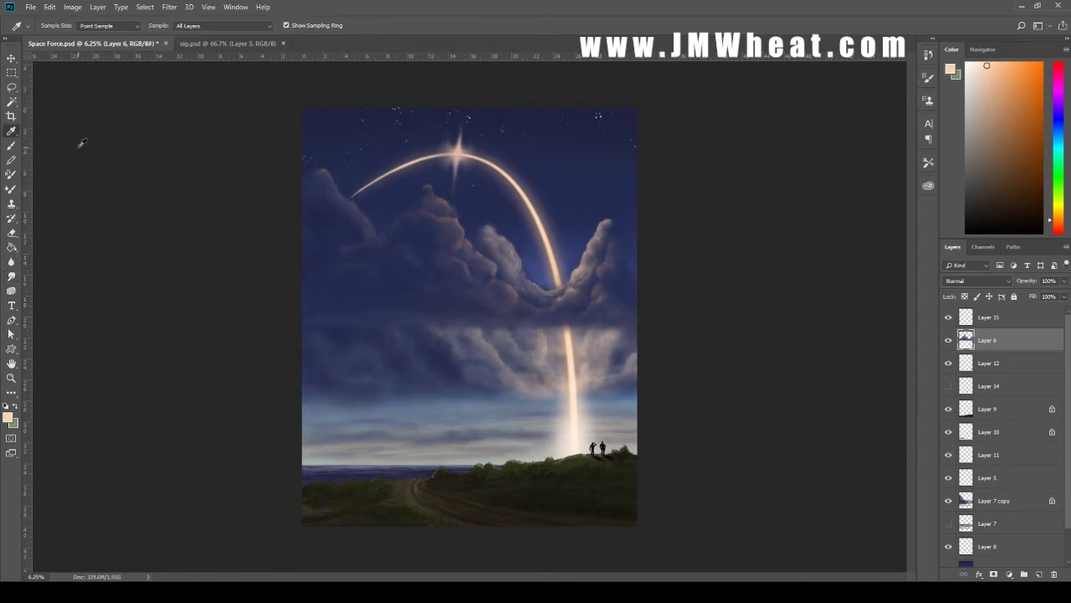
Sample dark blue and pink-purple cloud tones and blend shading into the upper clouds
left_click(470, 233, "alt")
left_click(508, 266, "alt")
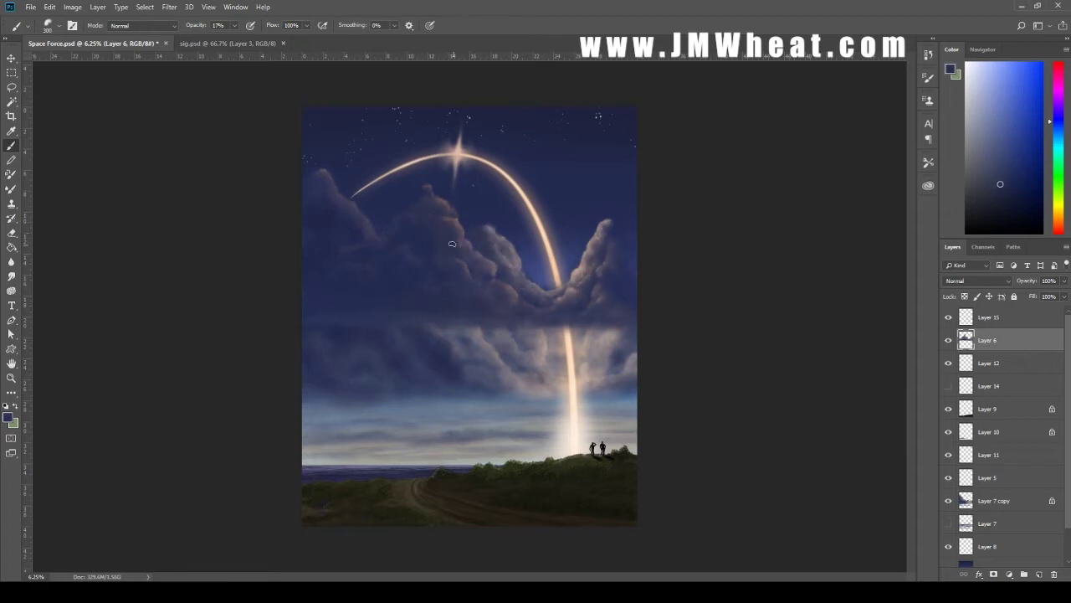
left_click(506, 300, "alt")
key("r")
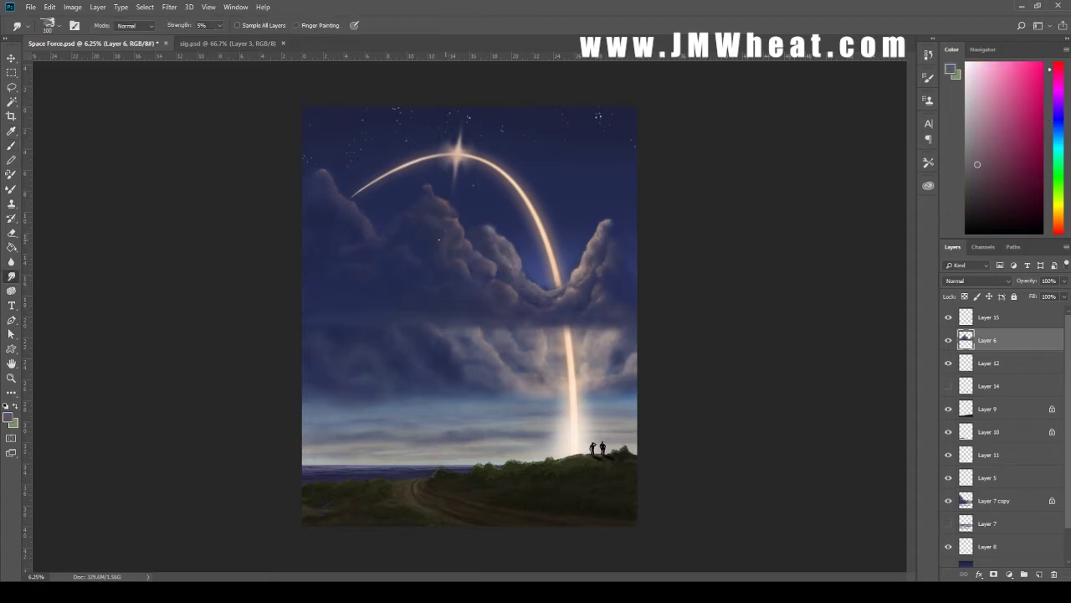
left_click(419, 227, "alt")
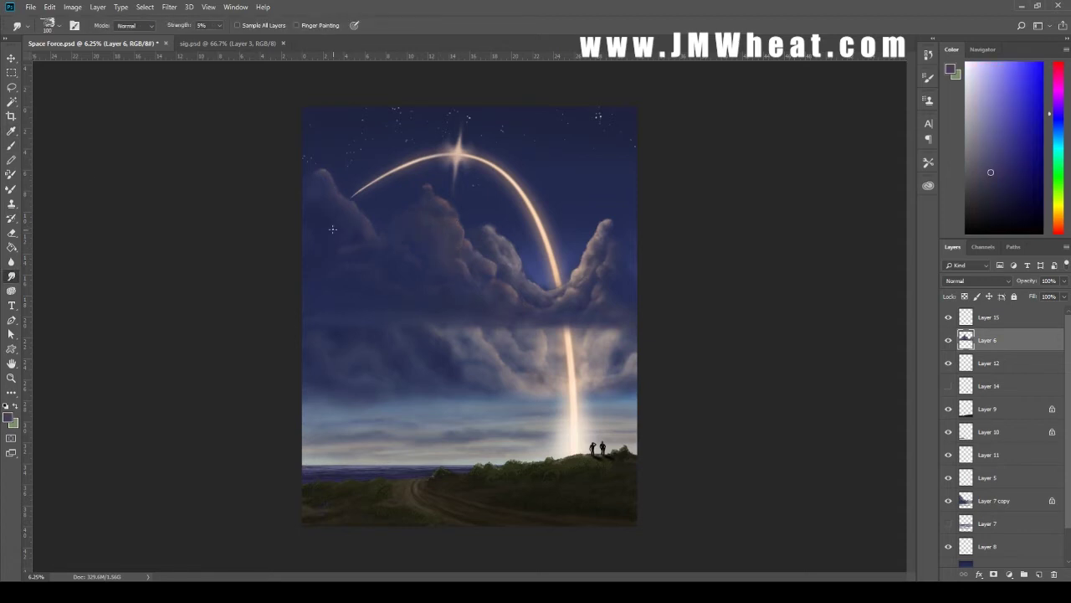
key("i")
key("b")
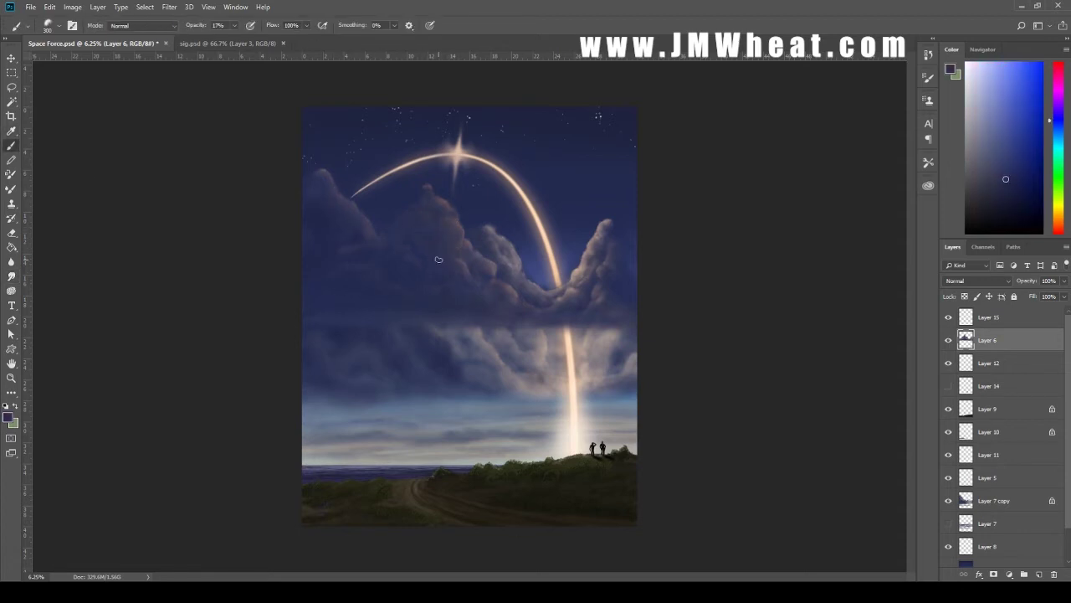
left_click(439, 259, "alt")
key("r")
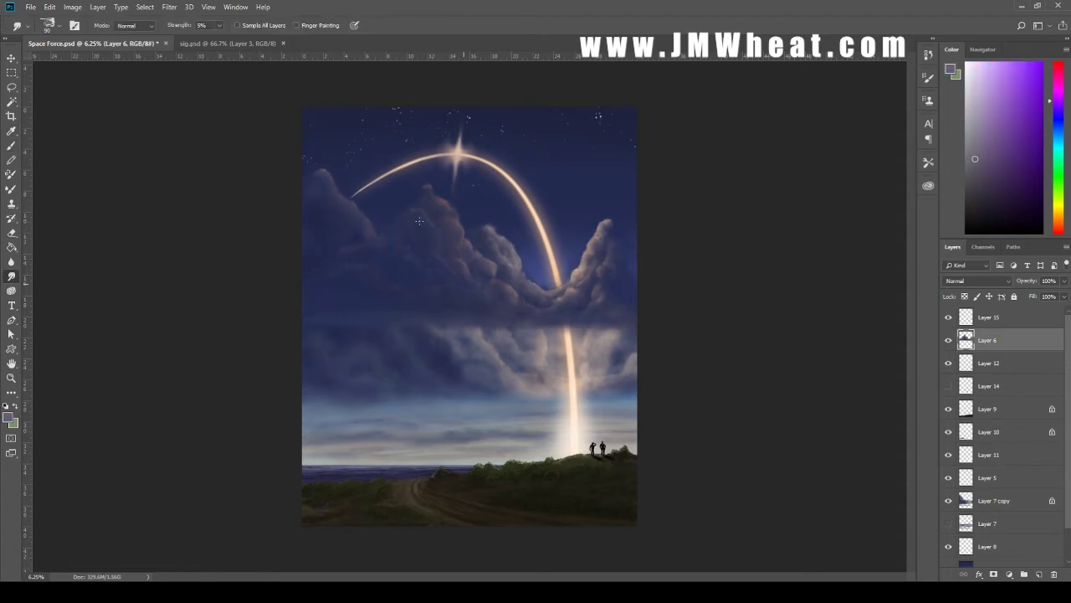
left_click_drag(429, 248, 428, 221)
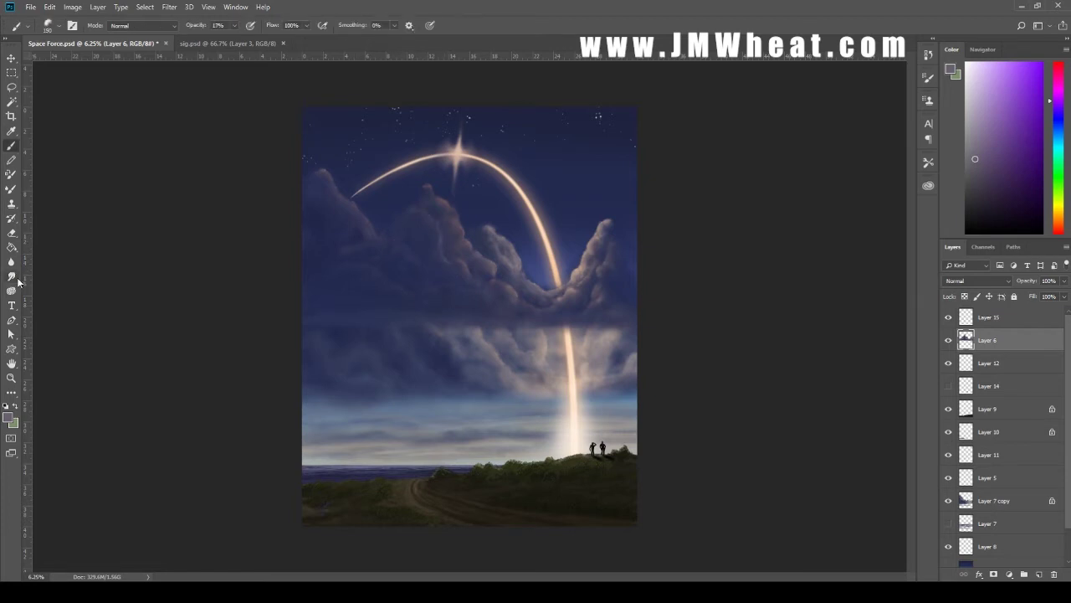
Brush dark blue cloud shadows, alternating nearby cloud shades with smudging
key("b")
left_click(437, 266, "alt")
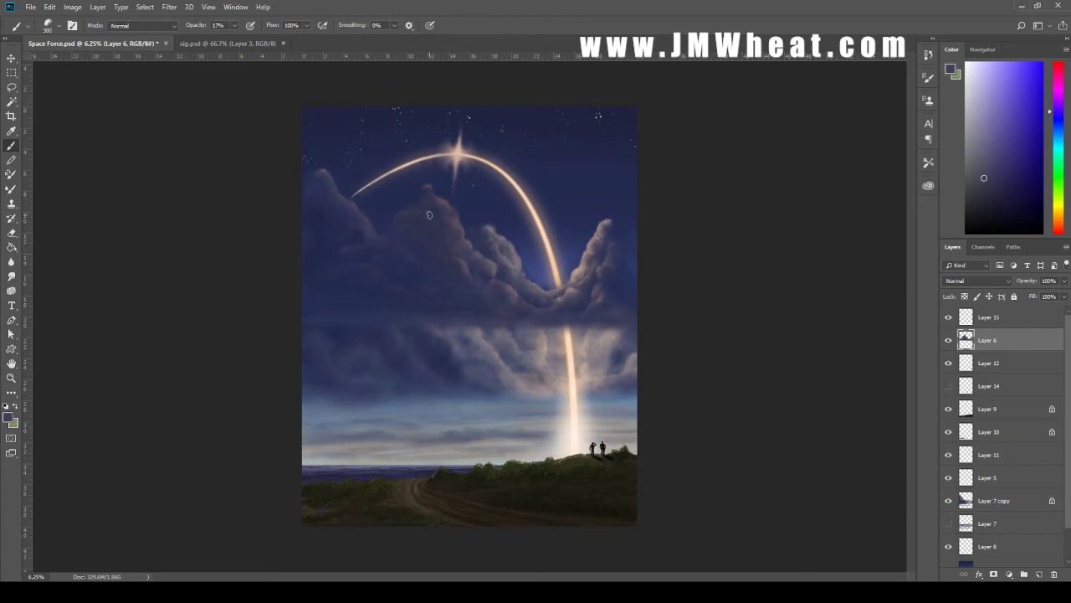
key("r")
key("b")
left_click(442, 255, "alt")
key("r")
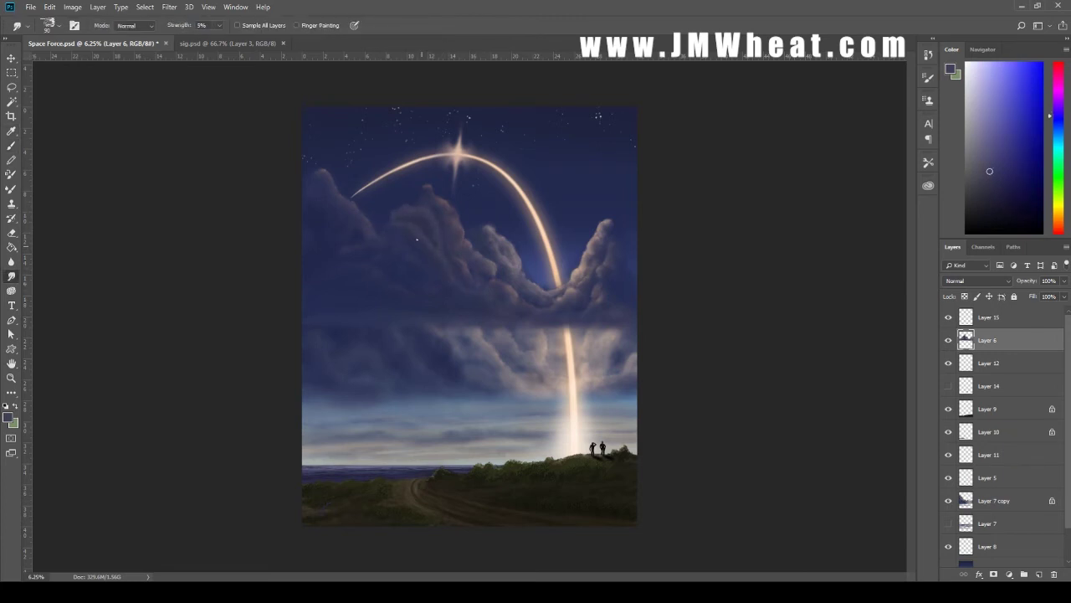
key("b")
left_click(452, 222, "alt")
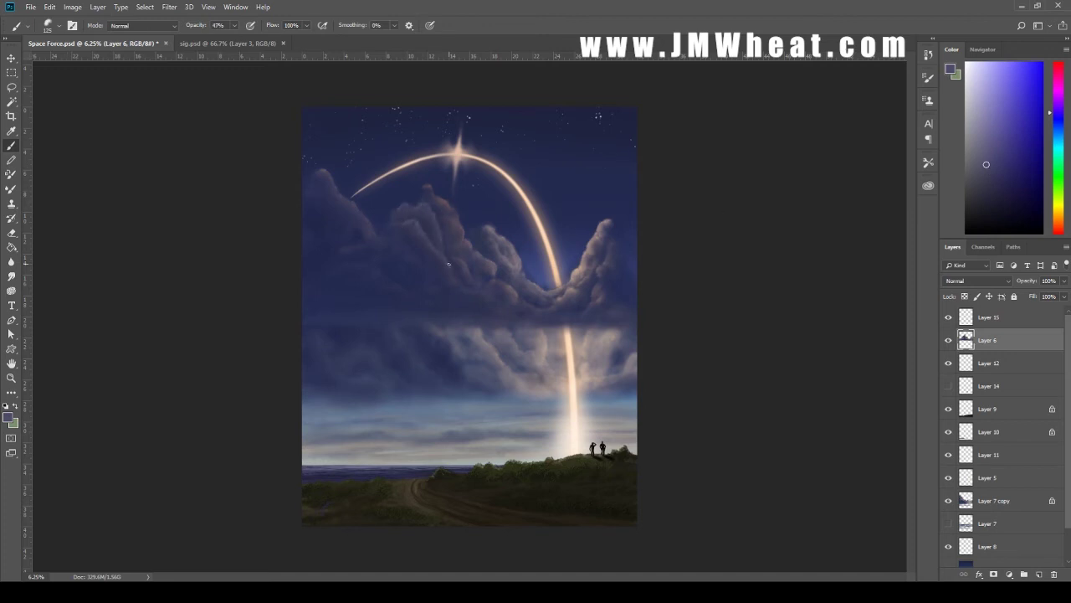
key("r")
Resample further cloud colours and keep smudging the shadows softly into the billows
key("b")
left_click(438, 232, "alt")
key("r")
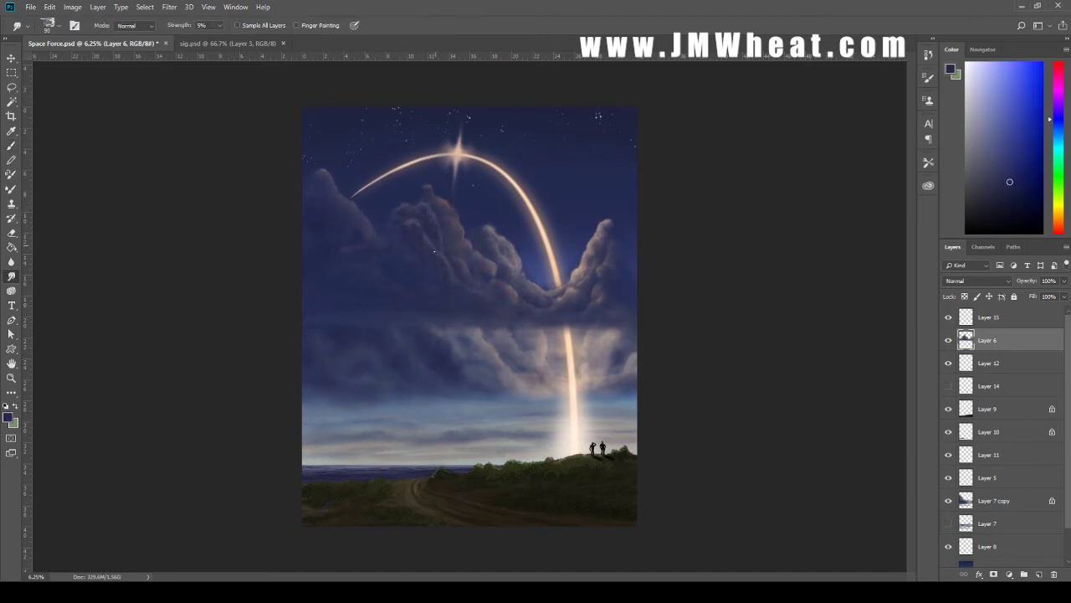
key("b")
key("r")
key("b")
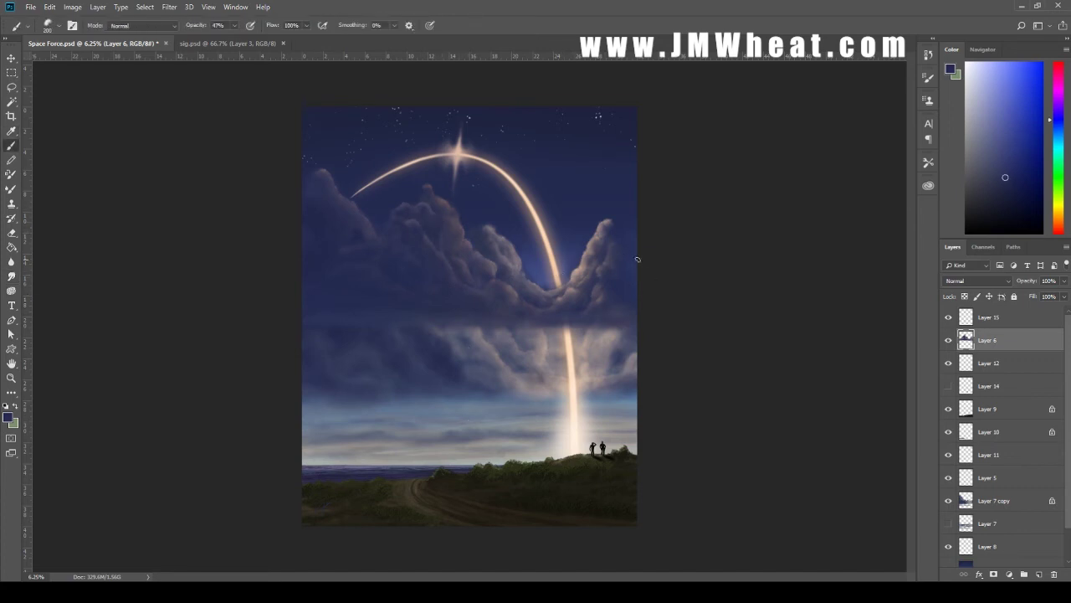
left_click(600, 245, "alt")
key("r")
key("b")
key("r")
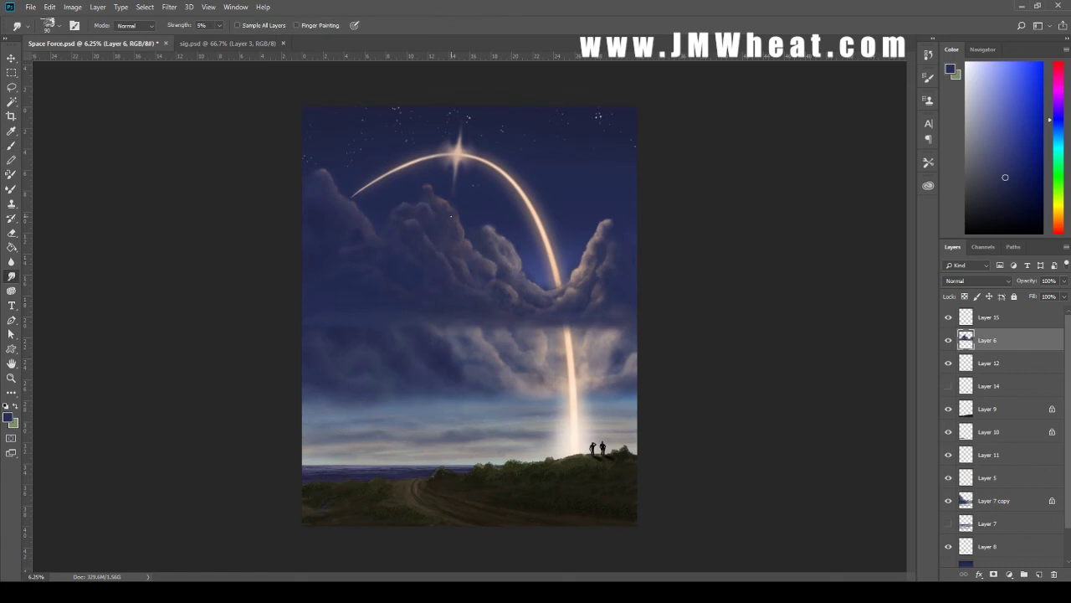
scroll(496, 296, "up", 1)
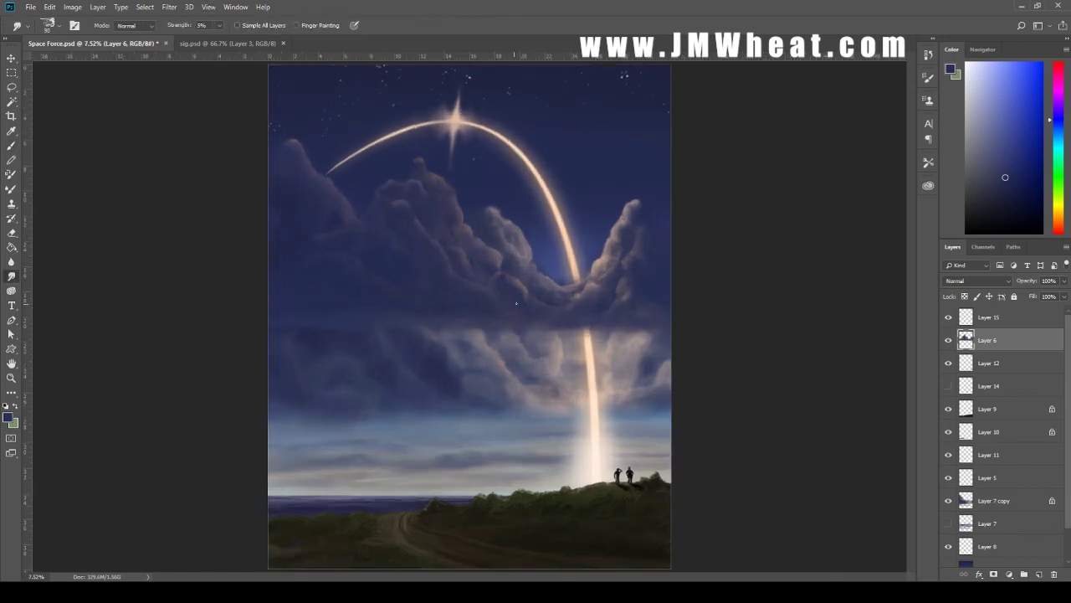